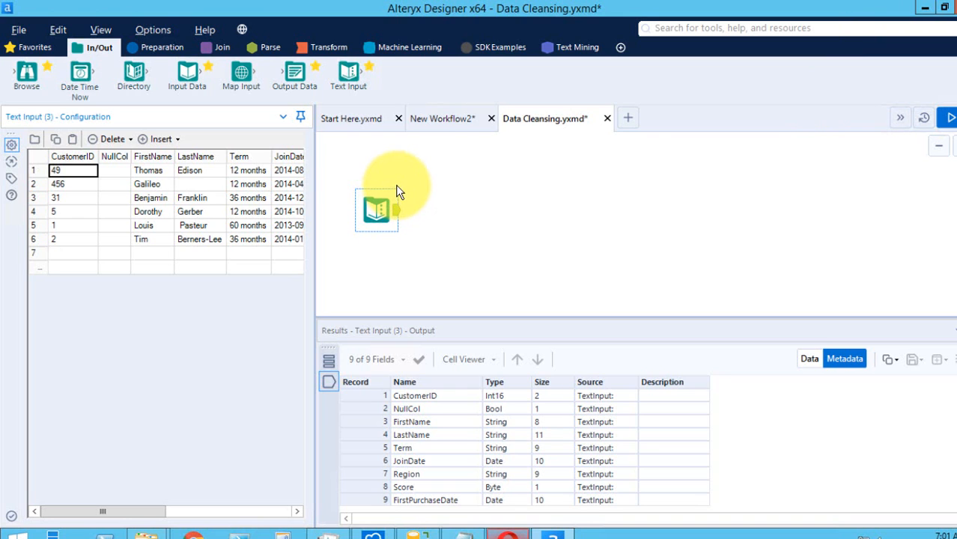
# Add a Data Cleansing tool to the workflow beside the Text Input tool and connect the Text Input output to it.
pyautogui.click(160, 48)
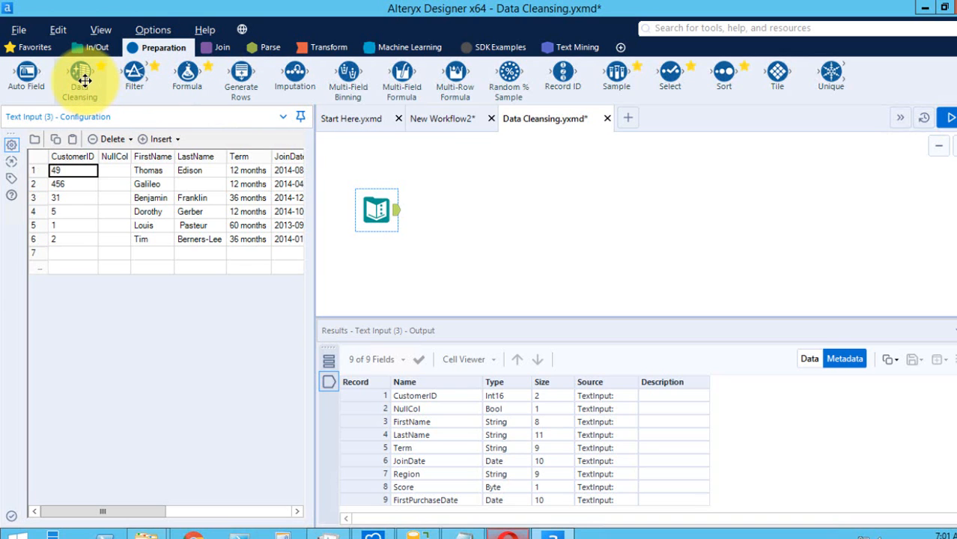
pyautogui.moveTo(85, 80); pyautogui.dragTo(498, 210)
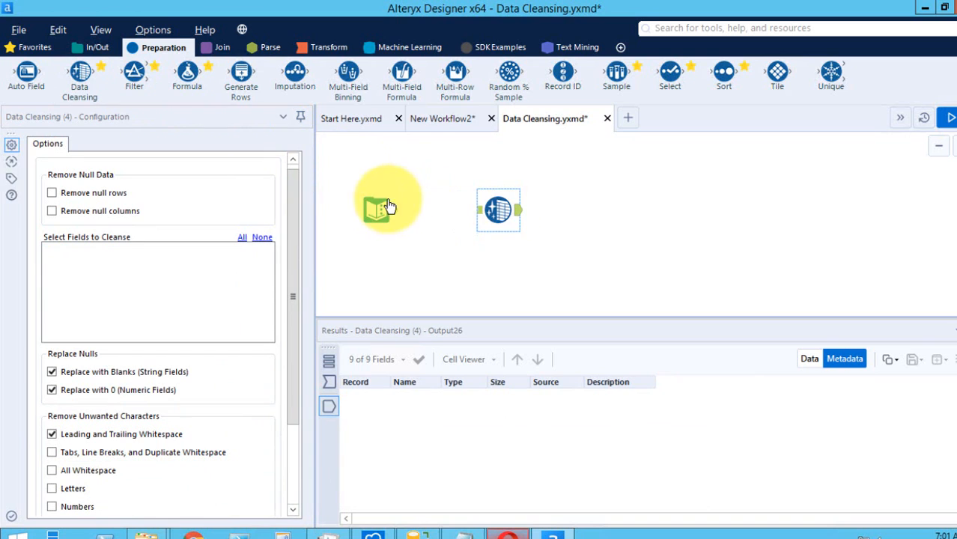
pyautogui.moveTo(399, 218); pyautogui.dragTo(500, 211)
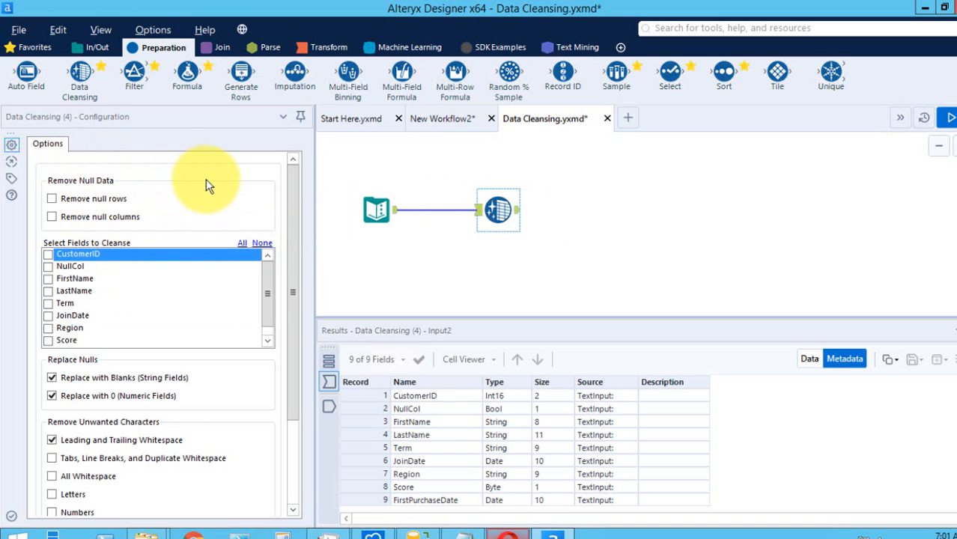
# Enable removal of null rows in the Data Cleansing tool and run the workflow.
pyautogui.moveTo(291, 227); pyautogui.dragTo(292, 208)
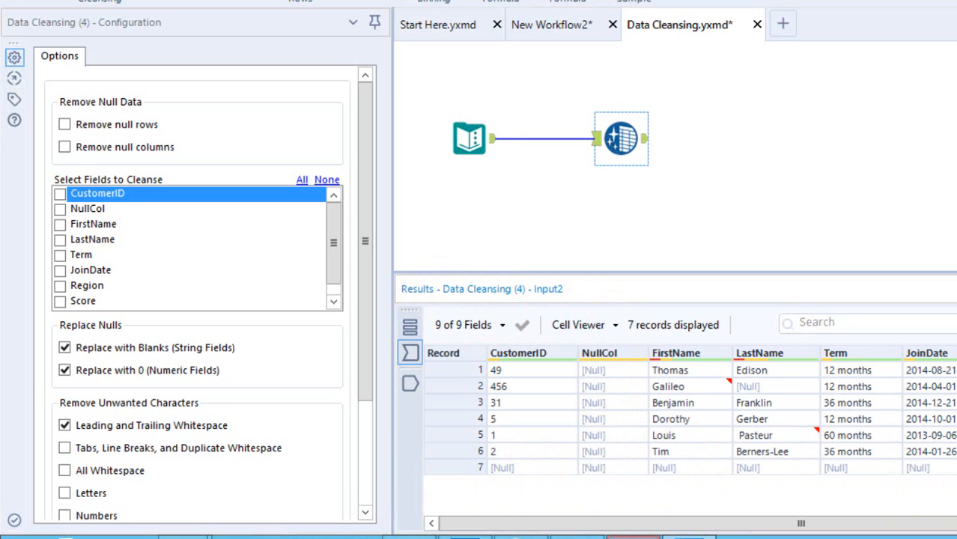
pyautogui.click(124, 126)
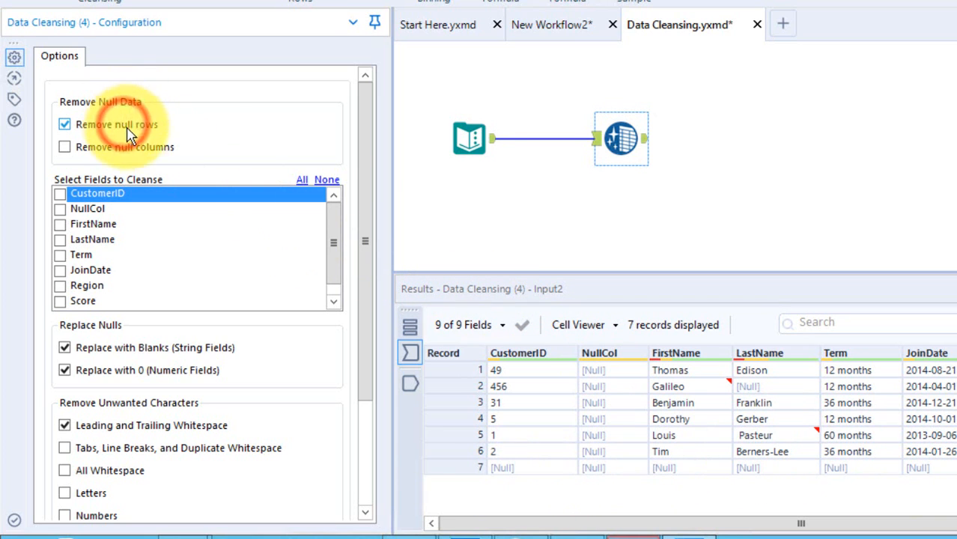
pyautogui.hotkey('ctrl', 'r')
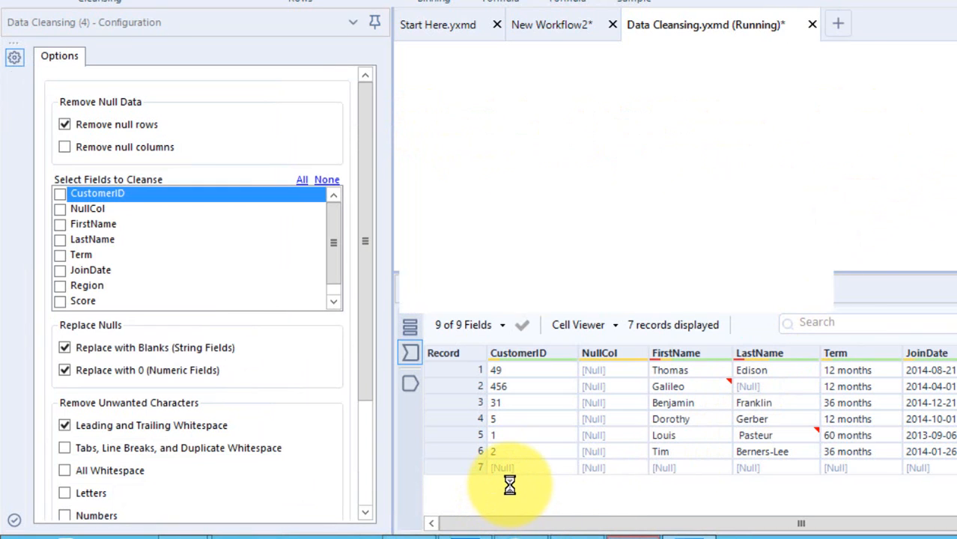
pyautogui.click(763, 284)
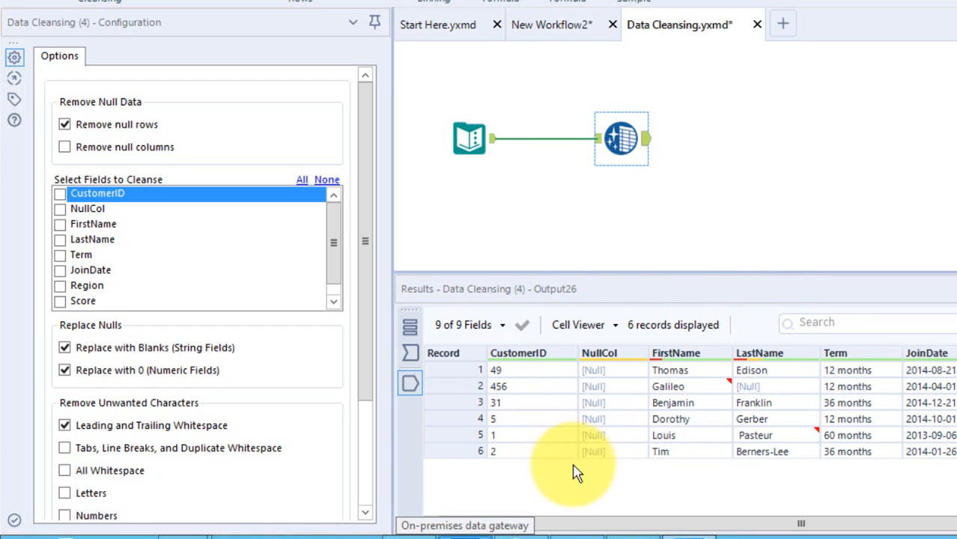
# Enable removal of null columns as well and run the workflow again.
pyautogui.click(141, 151)
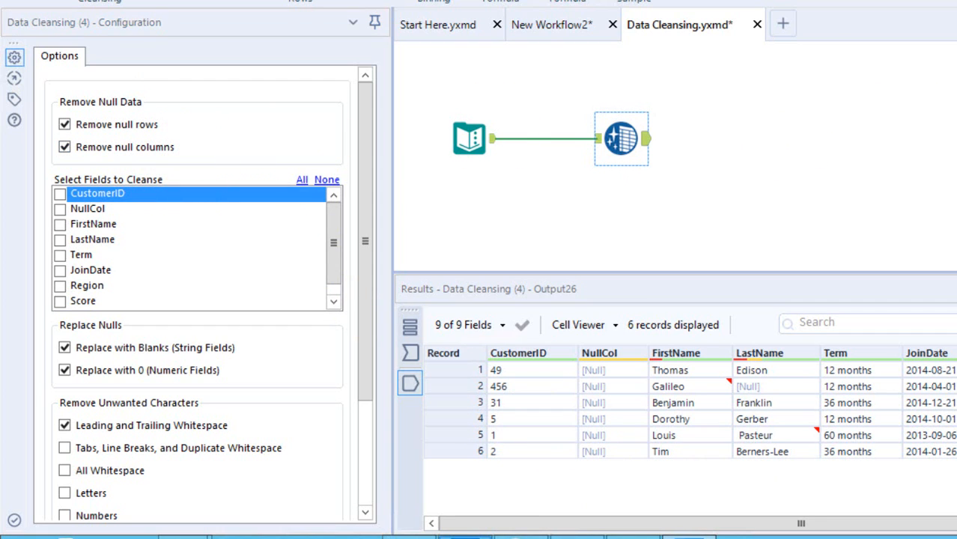
pyautogui.hotkey('ctrl', 'r')
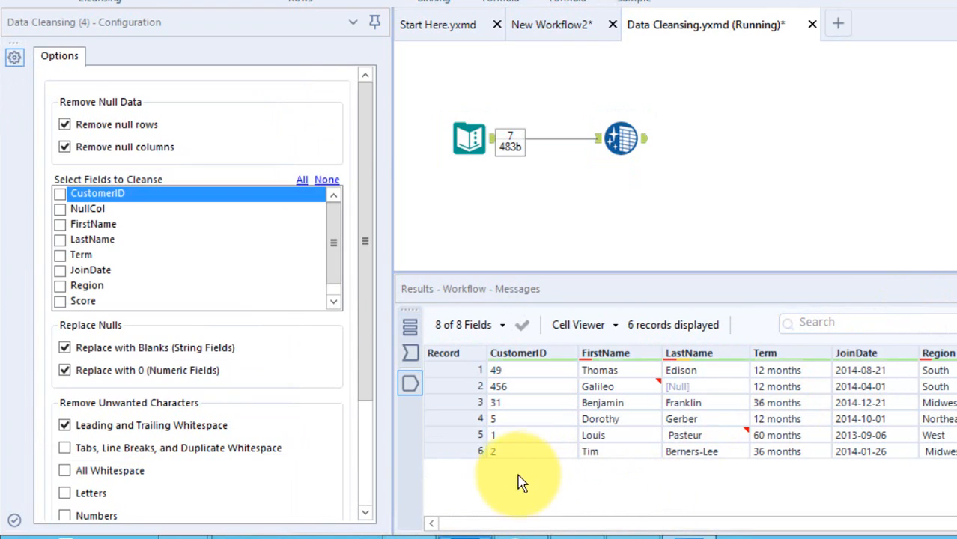
pyautogui.click(774, 284)
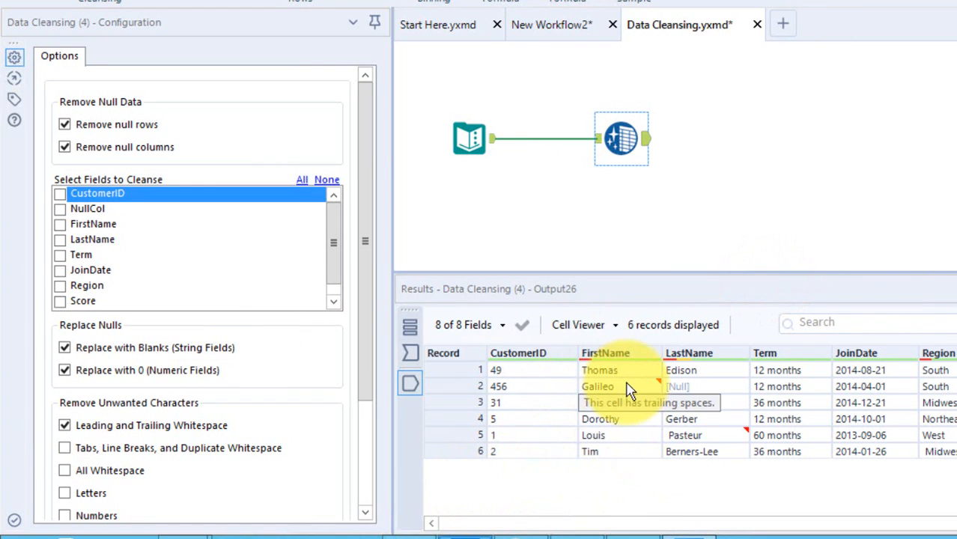
# Compare the data at the Data Cleansing input and the Text Input output with the cleansed output.
pyautogui.click(599, 146)
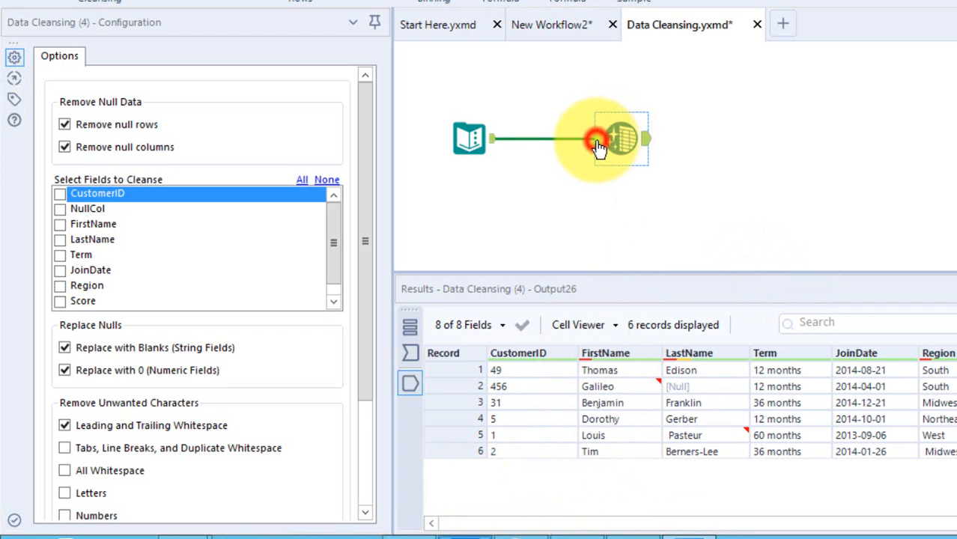
pyautogui.click(494, 146)
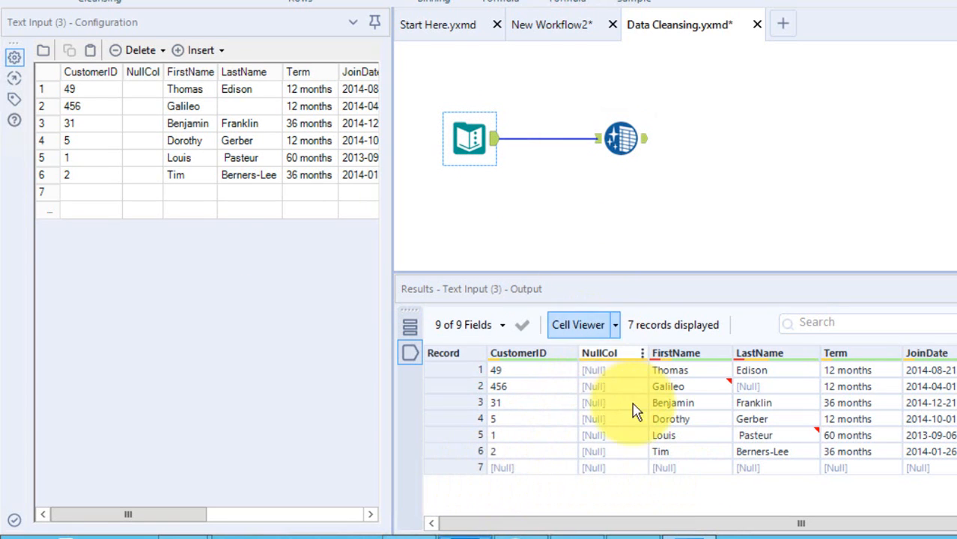
pyautogui.click(649, 146)
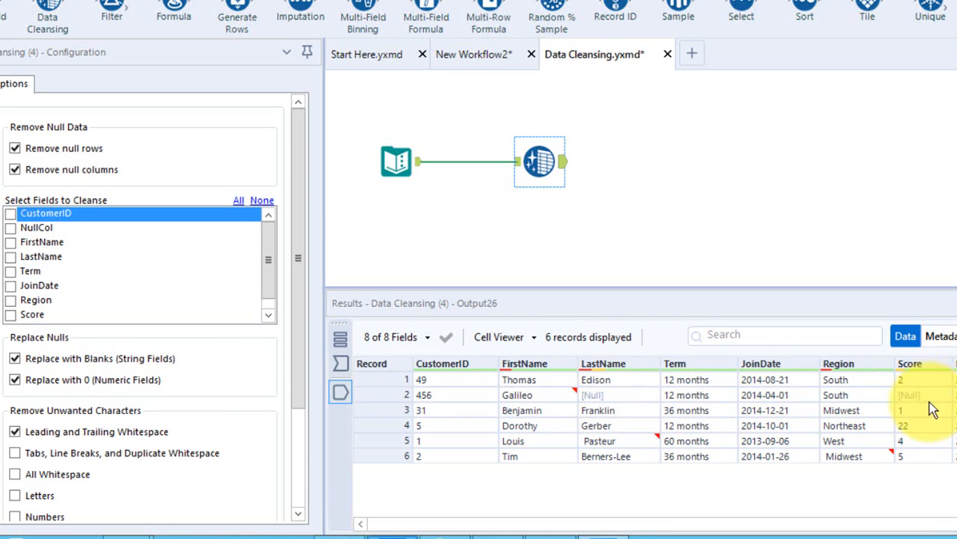
# Try to replace nulls with blanks and 0 by running the workflow with no fields selected for cleansing.
pyautogui.moveTo(925, 400)
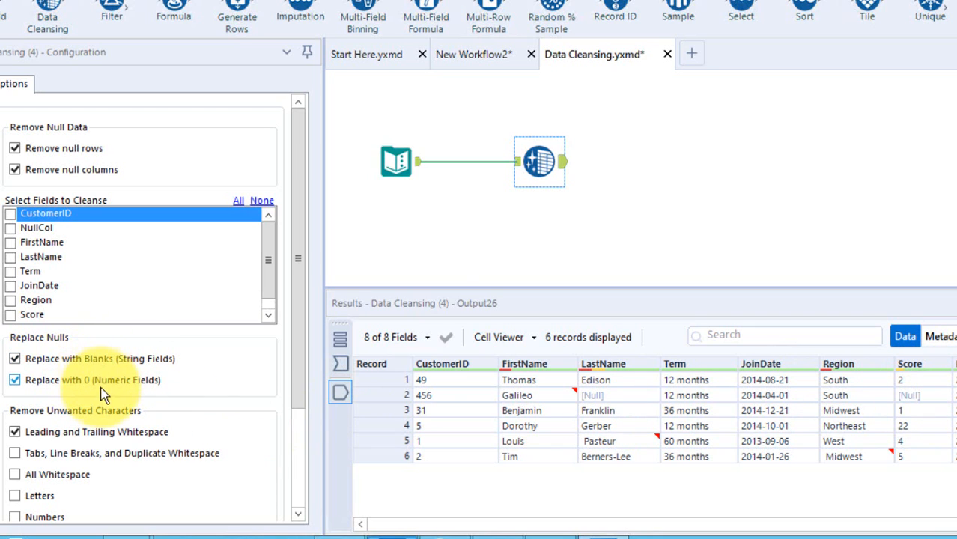
pyautogui.hotkey('ctrl', 'r')
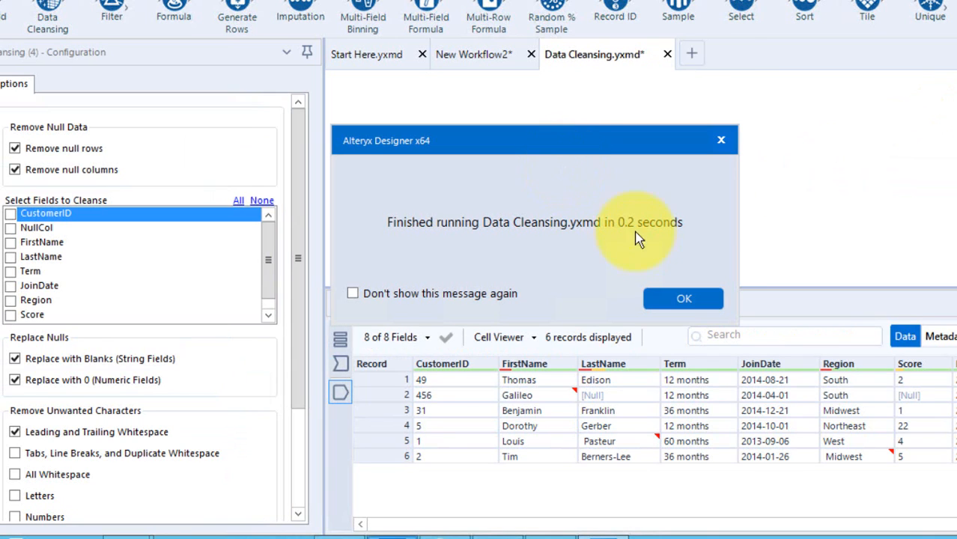
pyautogui.click(666, 298)
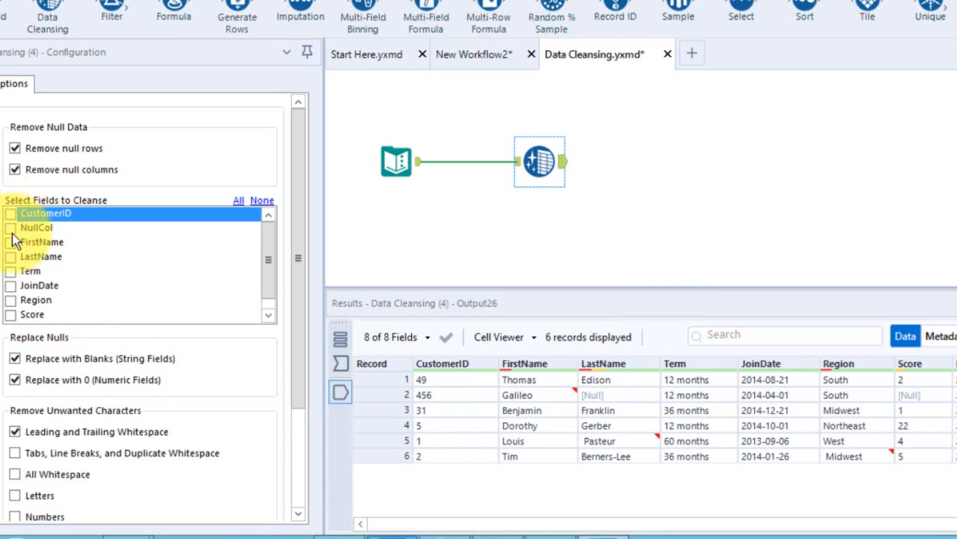
# Select all fields for cleansing and run the workflow with null replacement and leading and trailing whitespace removal enabled.
pyautogui.click(238, 201)
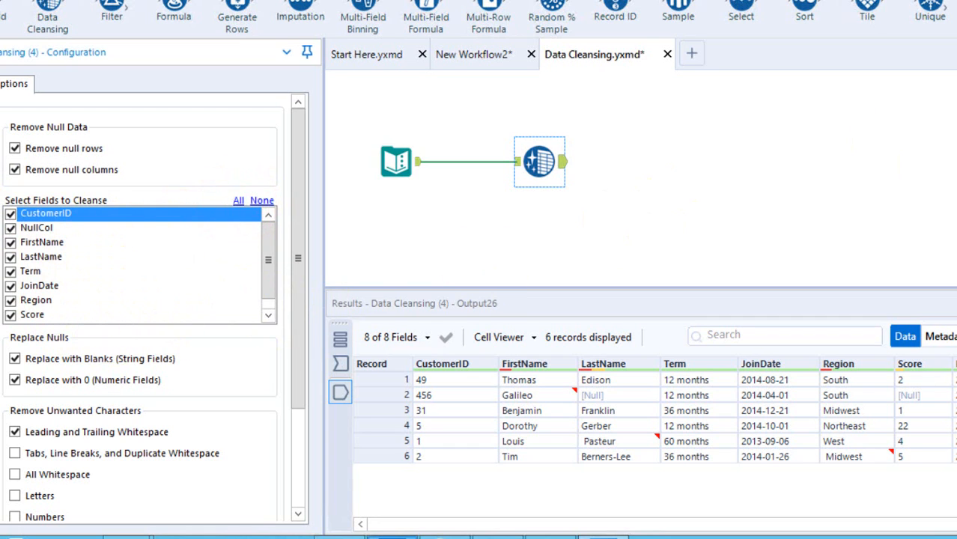
pyautogui.hotkey('ctrl', 'r')
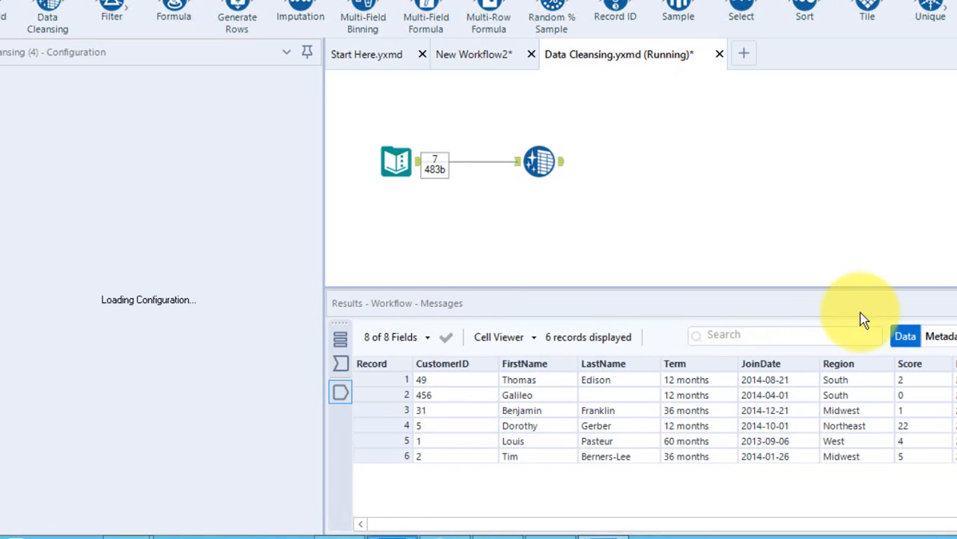
pyautogui.click(677, 295)
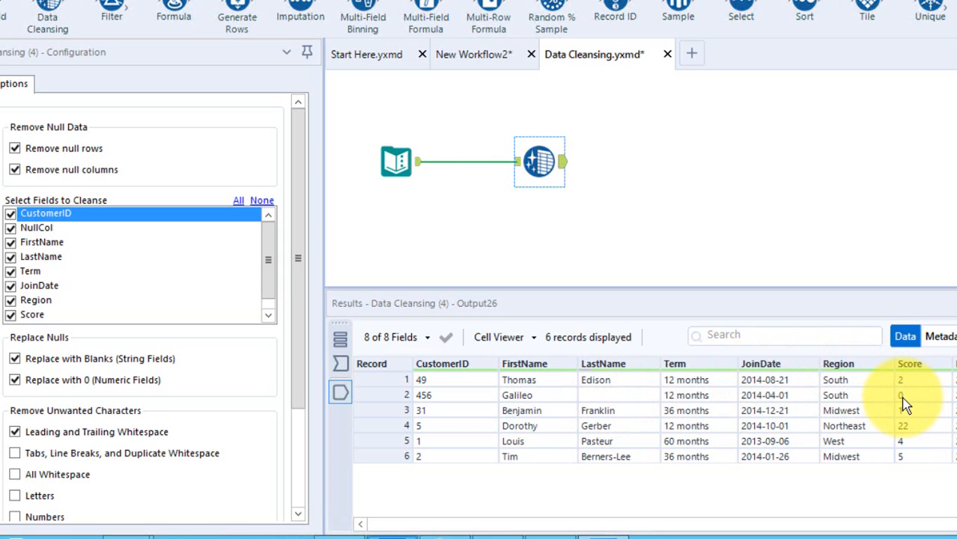
# Enable removal of letters for all selected fields and run the workflow.
pyautogui.click(298, 442)
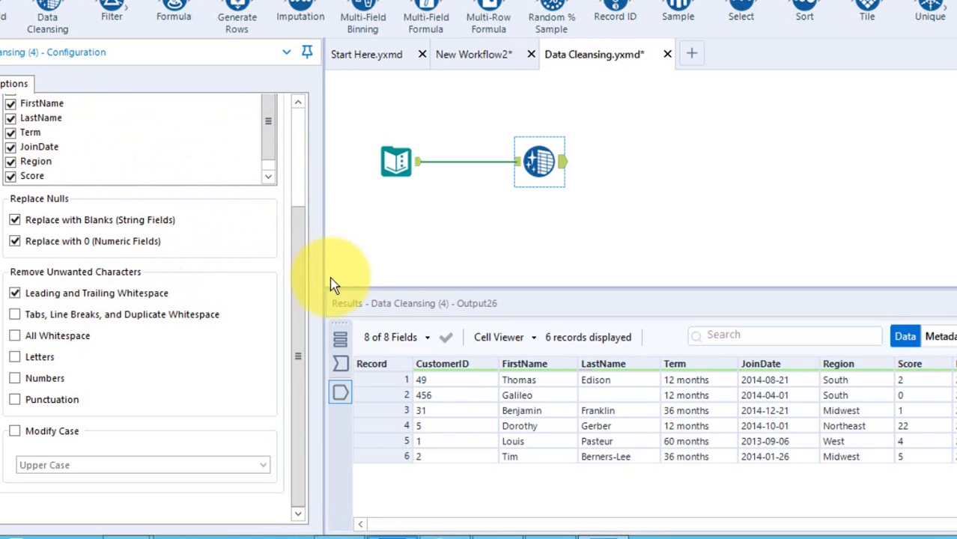
pyautogui.click(286, 229)
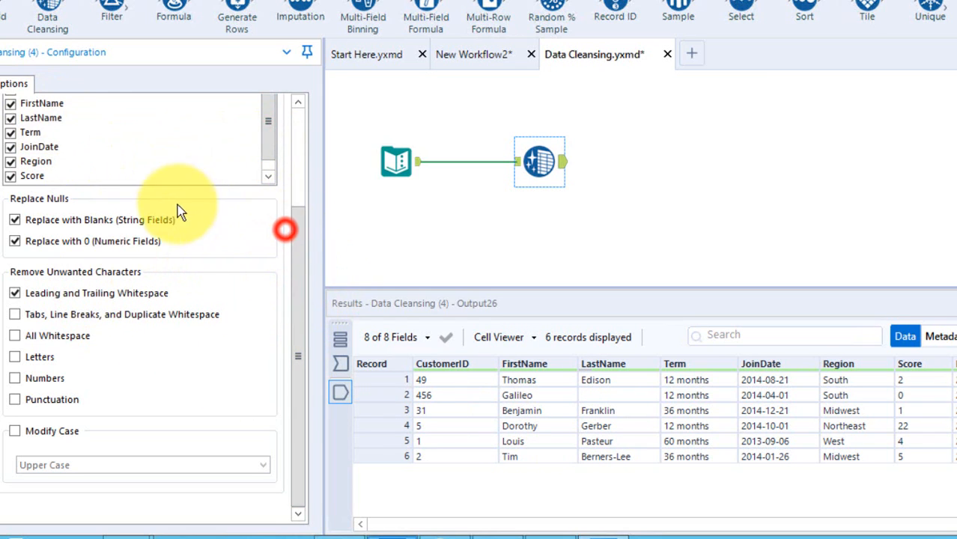
pyautogui.click(297, 176)
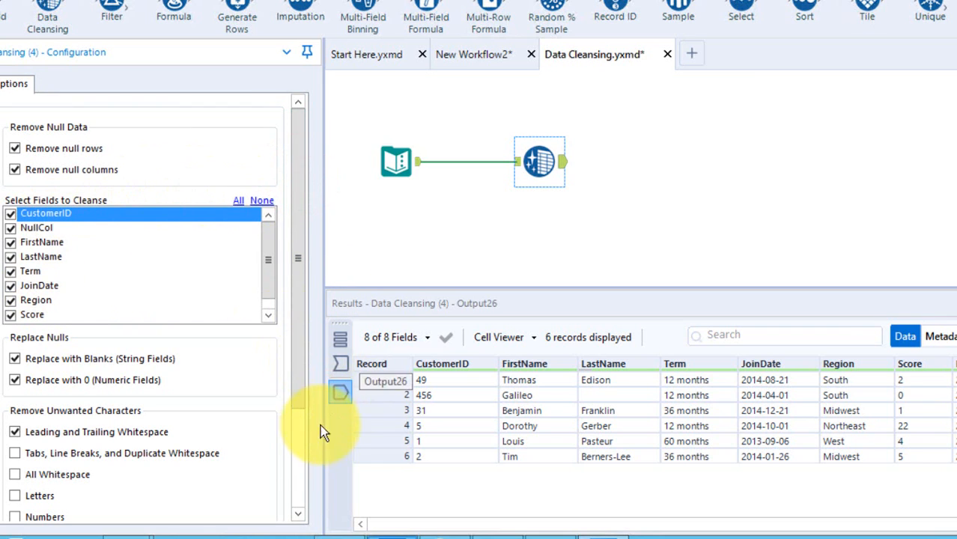
pyautogui.click(297, 439)
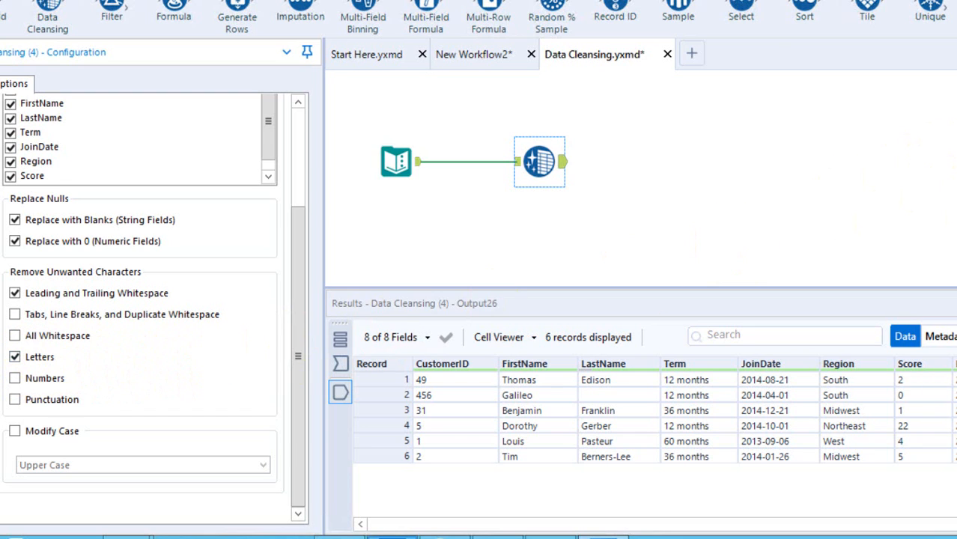
pyautogui.hotkey('ctrl', 'r')
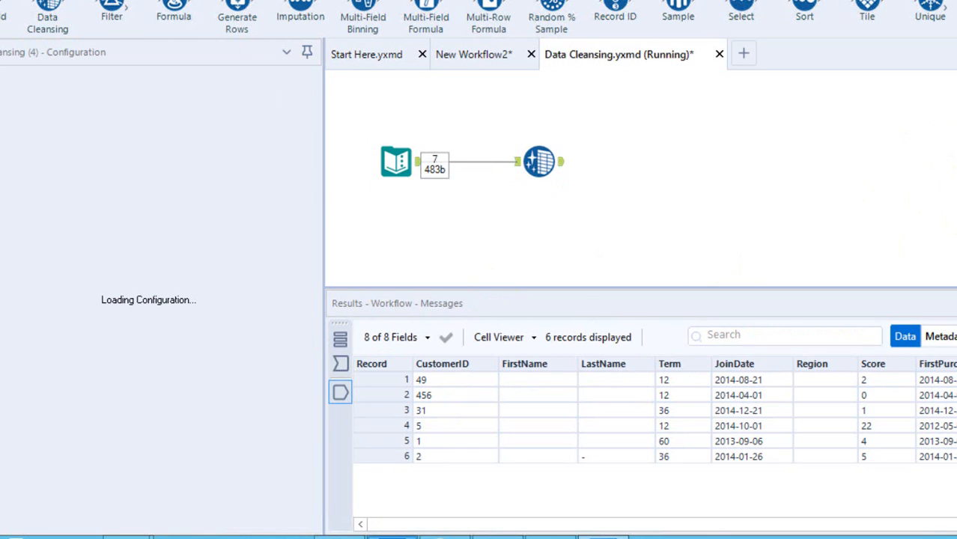
pyautogui.click(672, 299)
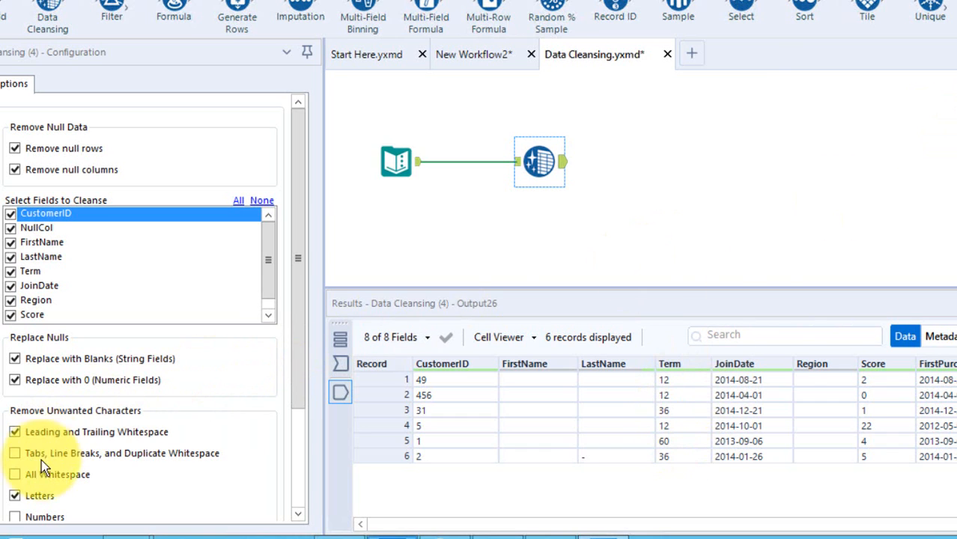
# Turn off letter removal in the Data Cleansing tool and rerun the workflow.
pyautogui.click(18, 496)
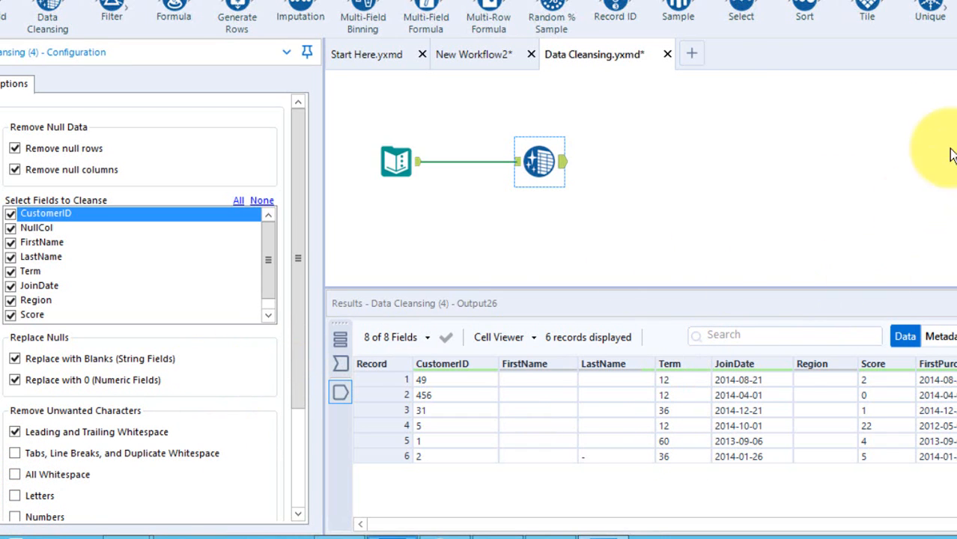
pyautogui.hotkey('ctrl', 'r')
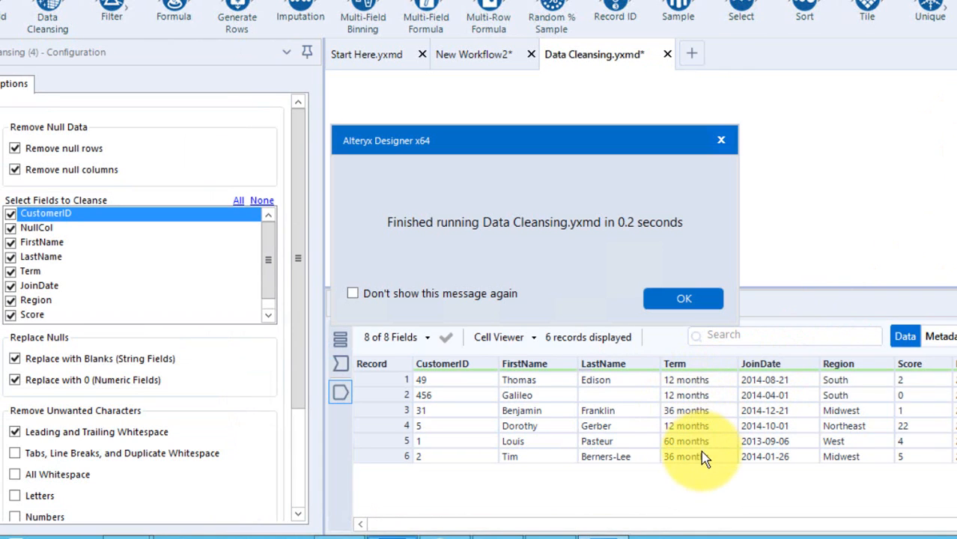
pyautogui.click(689, 301)
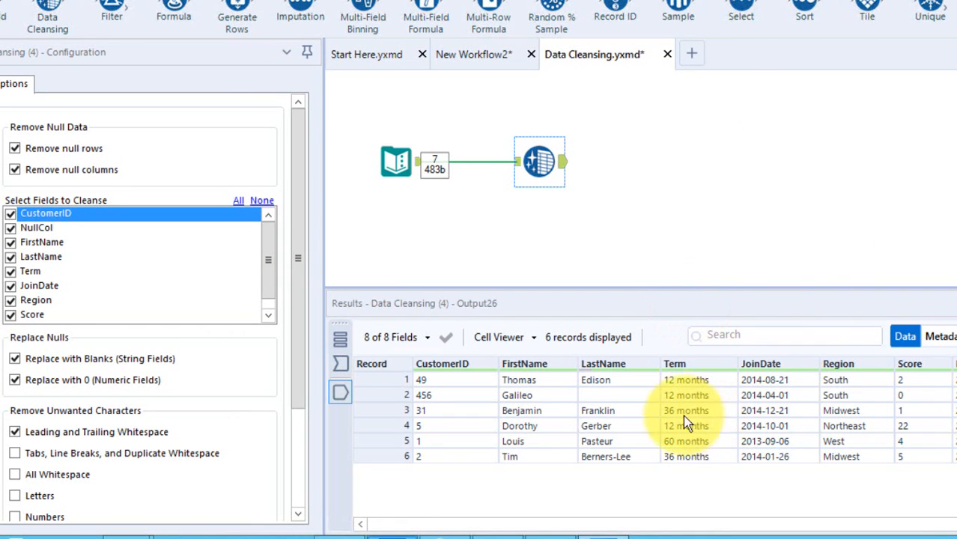
# Restrict the cleansing to the Term field only, enable removal of letters, and run the workflow.
pyautogui.click(263, 202)
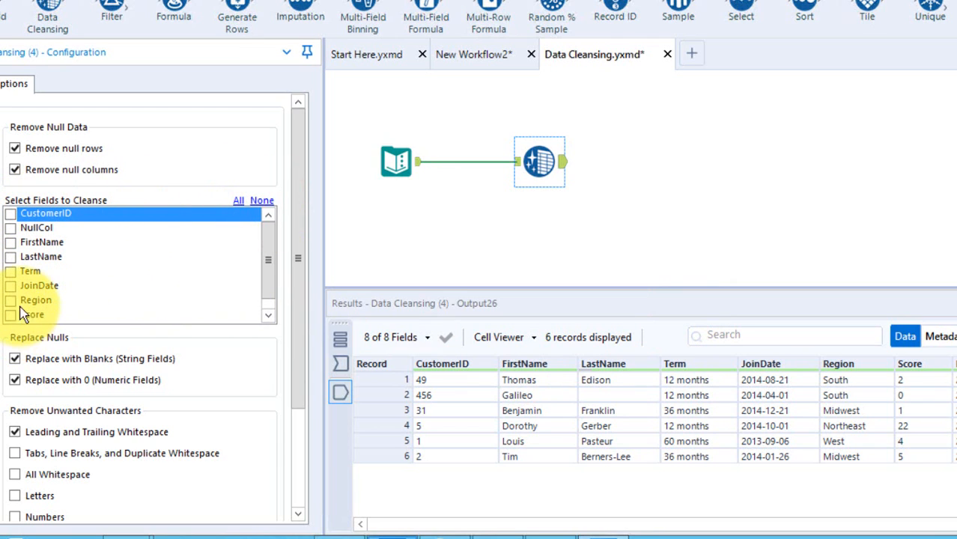
pyautogui.click(10, 273)
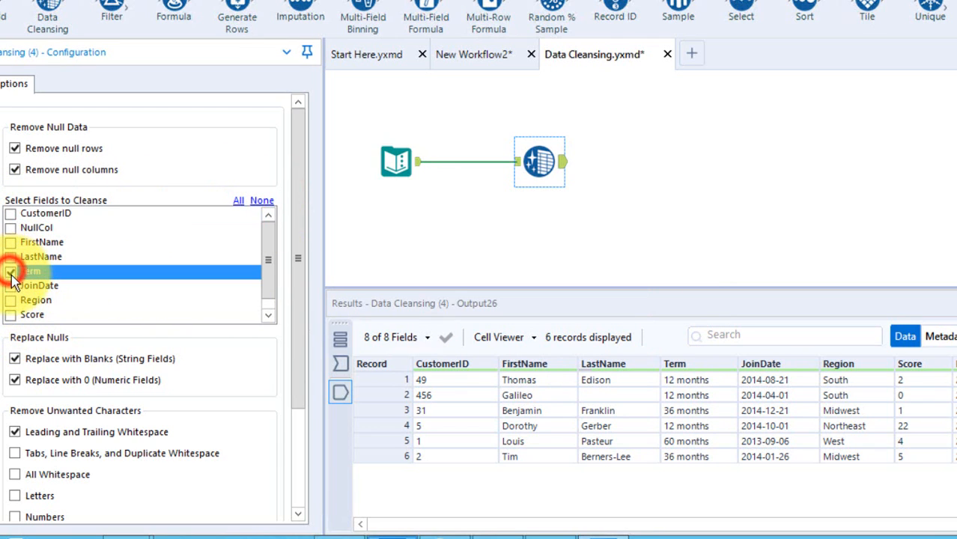
pyautogui.click(15, 497)
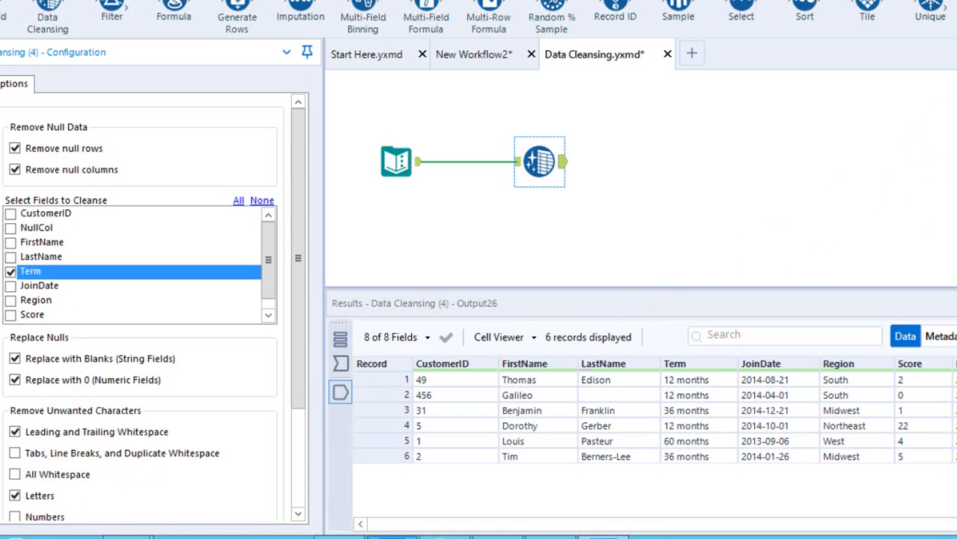
pyautogui.hotkey('ctrl', 'r')
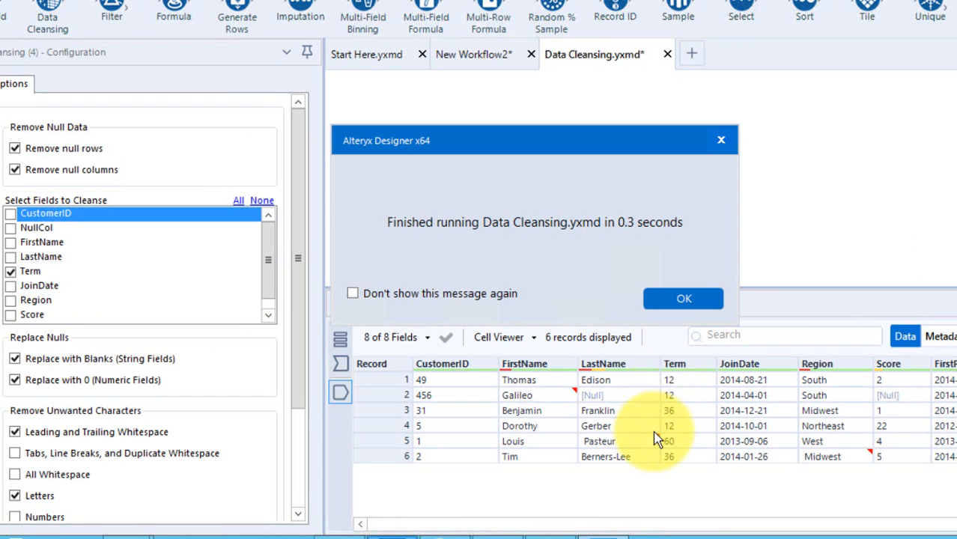
pyautogui.click(677, 297)
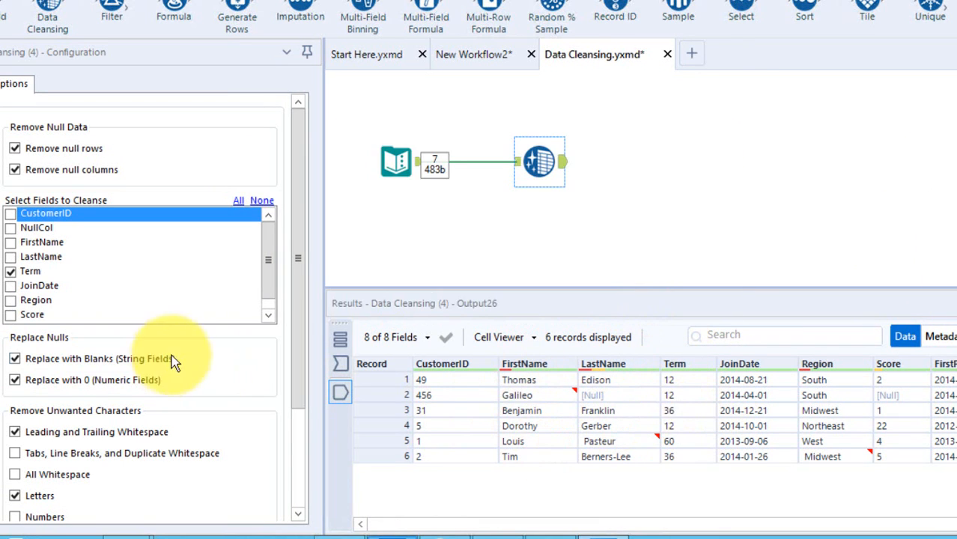
# Enable punctuation removal alongside letter removal for all fields in the Data Cleansing tool and run the workflow.
pyautogui.click(297, 449)
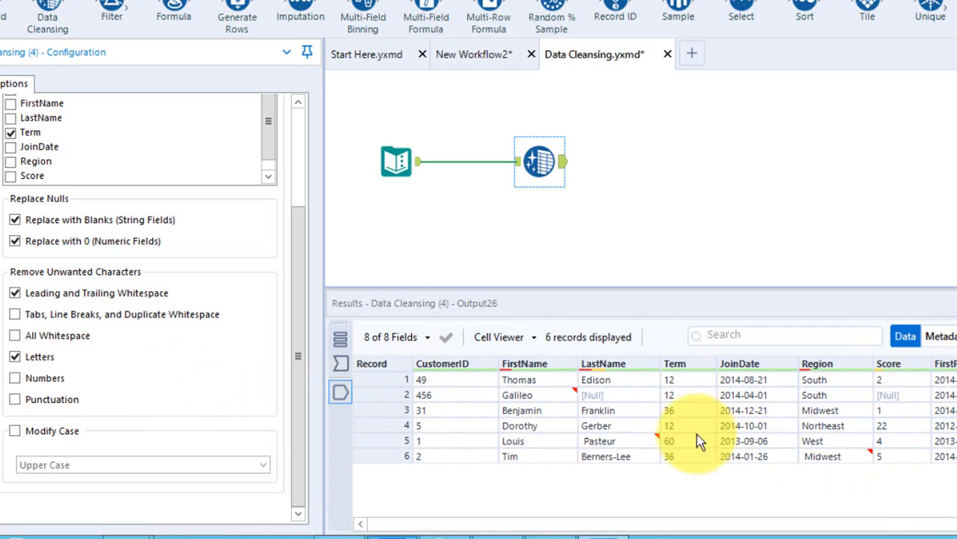
pyautogui.click(49, 403)
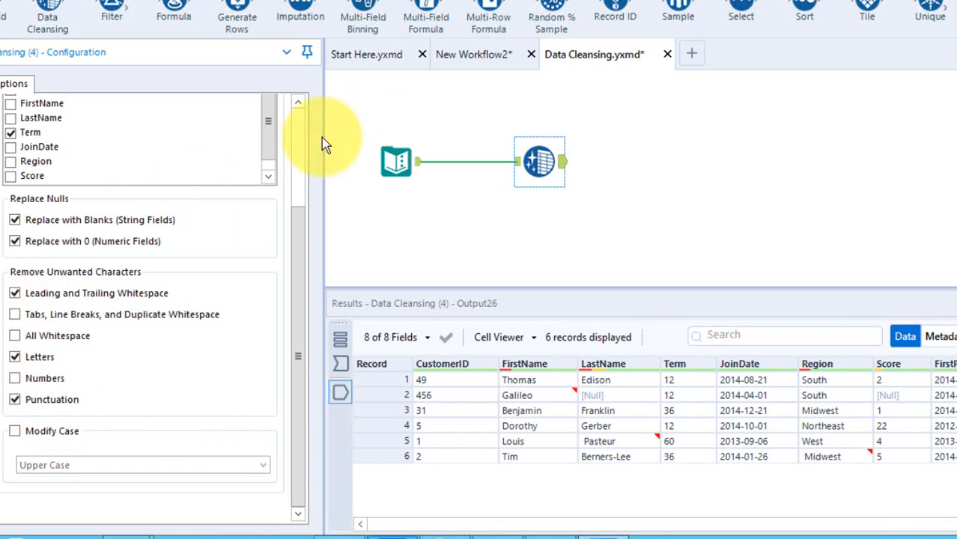
pyautogui.click(299, 157)
pyautogui.click(238, 200)
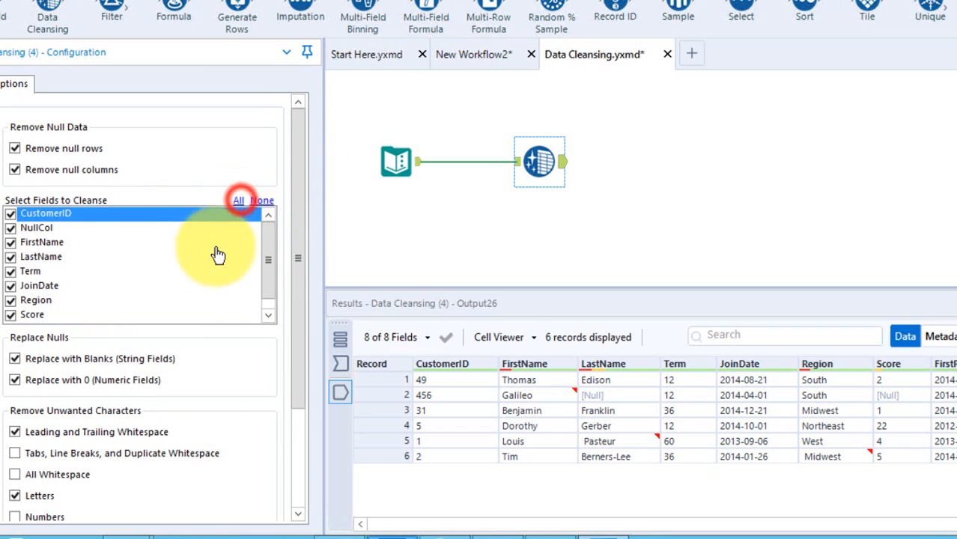
pyautogui.click(13, 497)
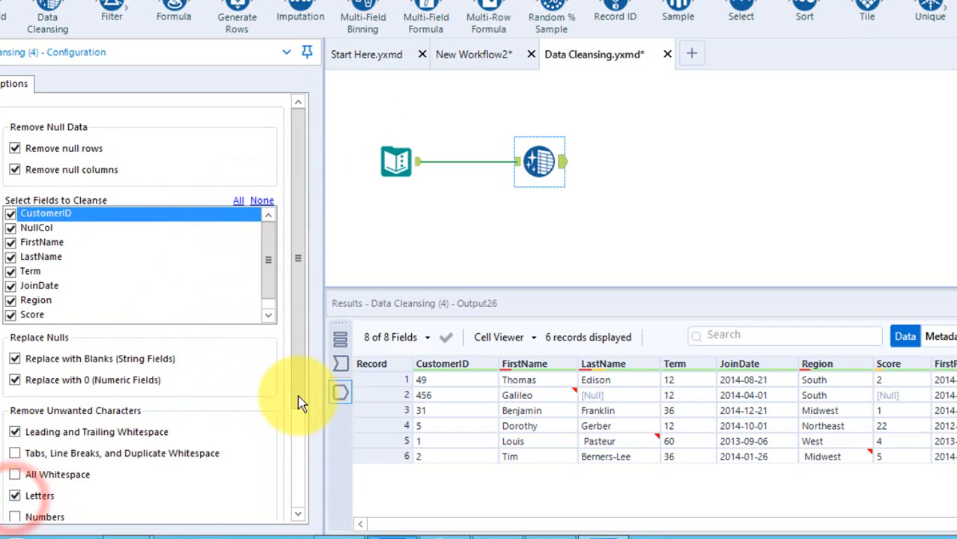
pyautogui.click(296, 425)
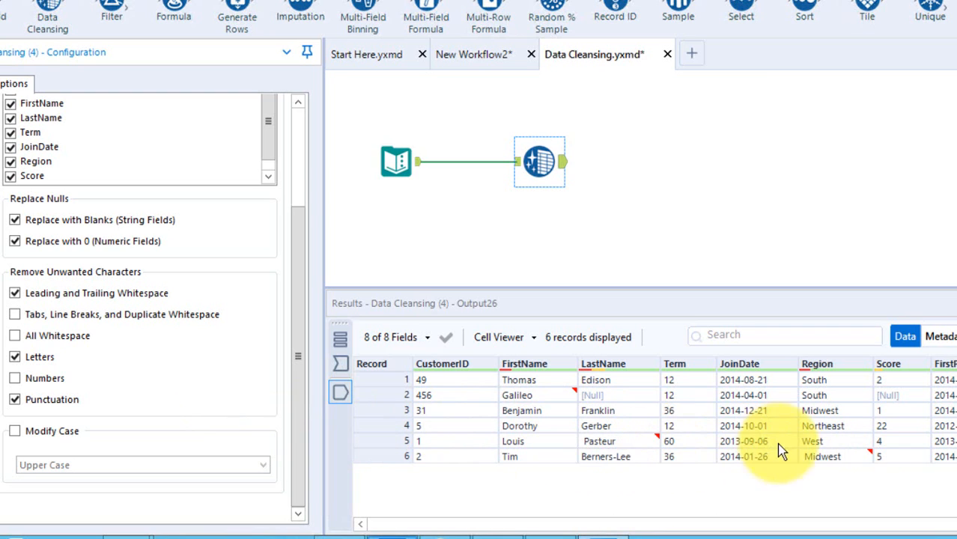
pyautogui.moveTo(806, 466)
pyautogui.hotkey('ctrl', 'r')
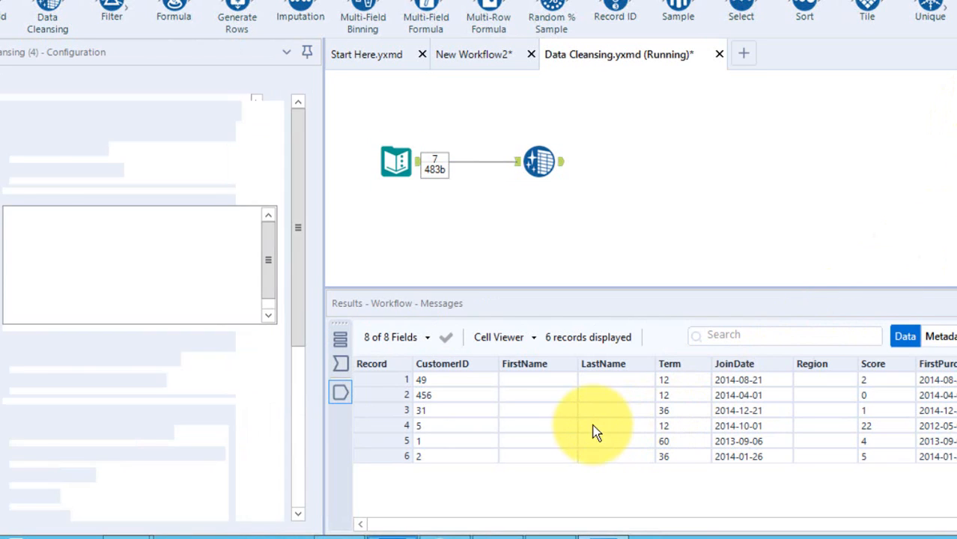
pyautogui.click(676, 299)
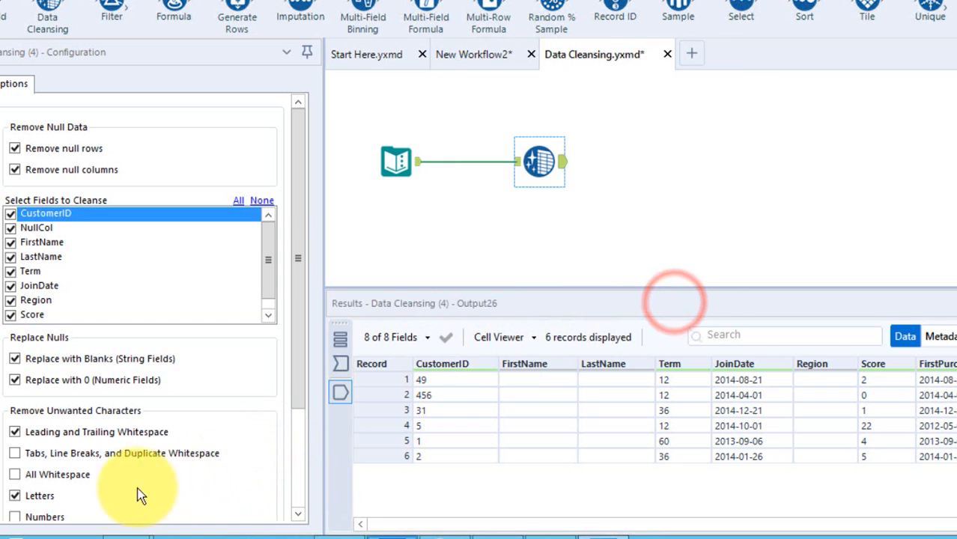
# Turn off letter removal while keeping punctuation removal enabled, and rerun the workflow.
pyautogui.click(15, 496)
pyautogui.click(298, 442)
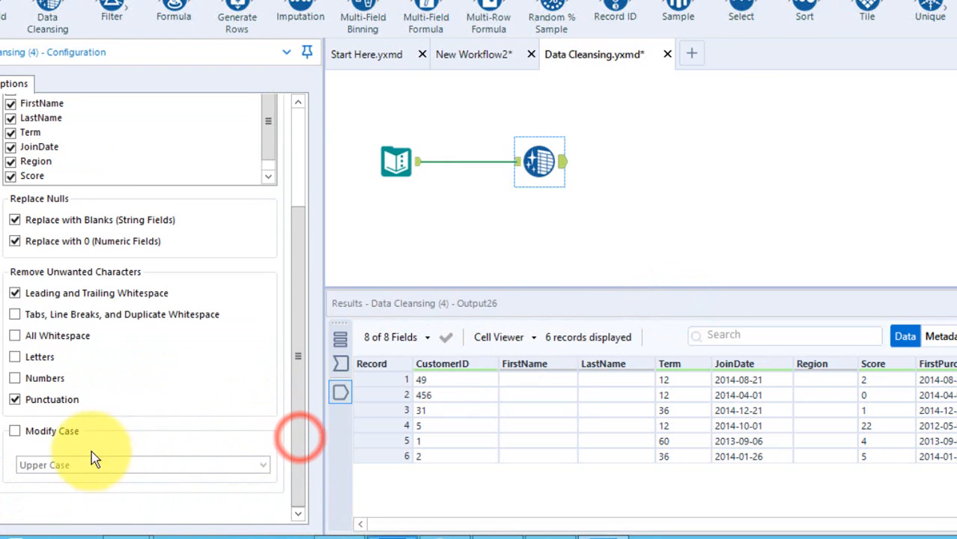
pyautogui.hotkey('ctrl', 'r')
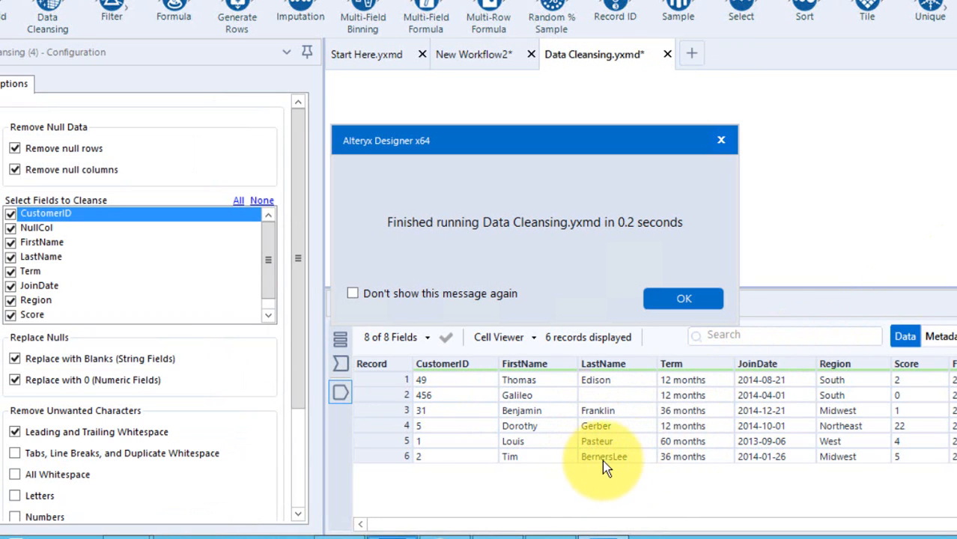
pyautogui.click(694, 298)
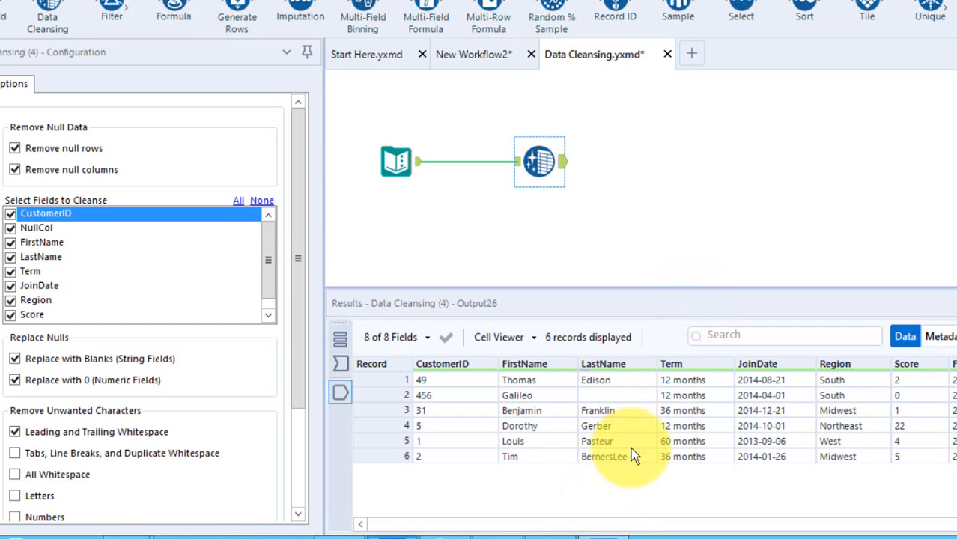
# Enable Modify Case with the Upper Case option for all selected fields and run the workflow.
pyautogui.click(299, 494)
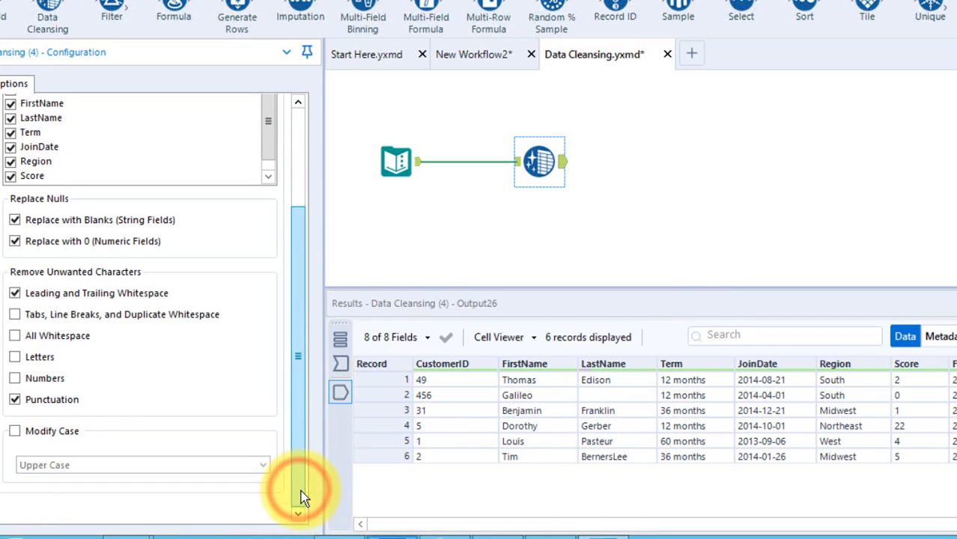
pyautogui.click(16, 431)
pyautogui.click(68, 463)
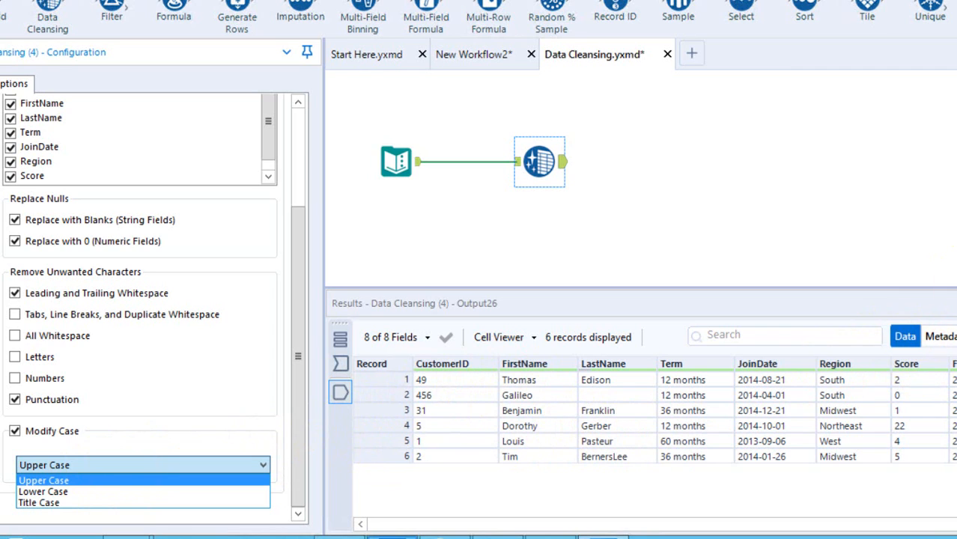
pyautogui.press('Escape')
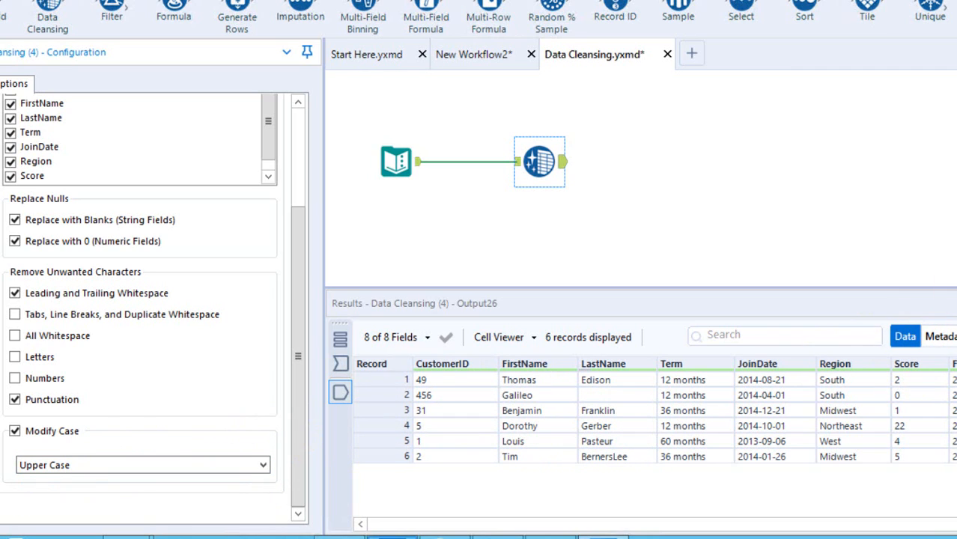
pyautogui.hotkey('ctrl', 'r')
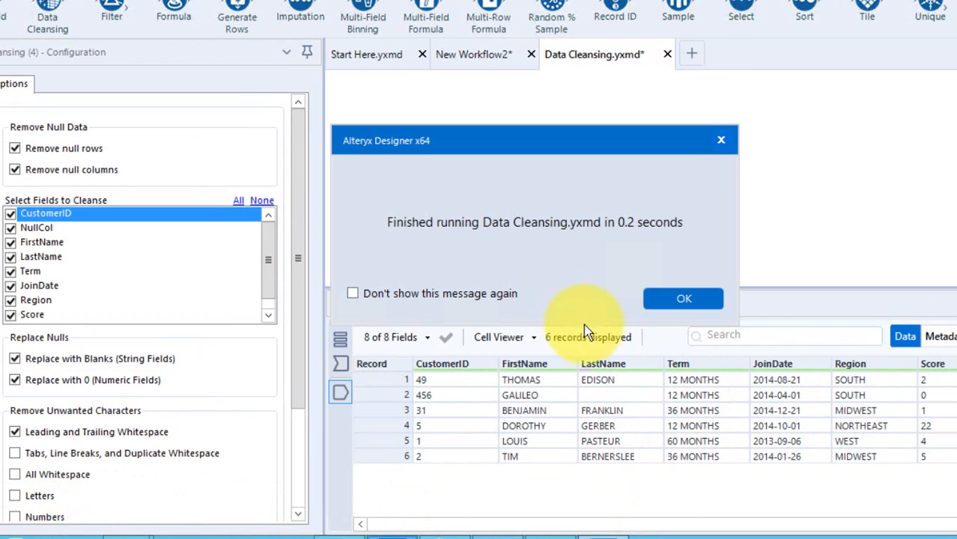
pyautogui.click(676, 300)
# Change the Modify Case option to Title Case and rerun the workflow.
pyautogui.click(298, 487)
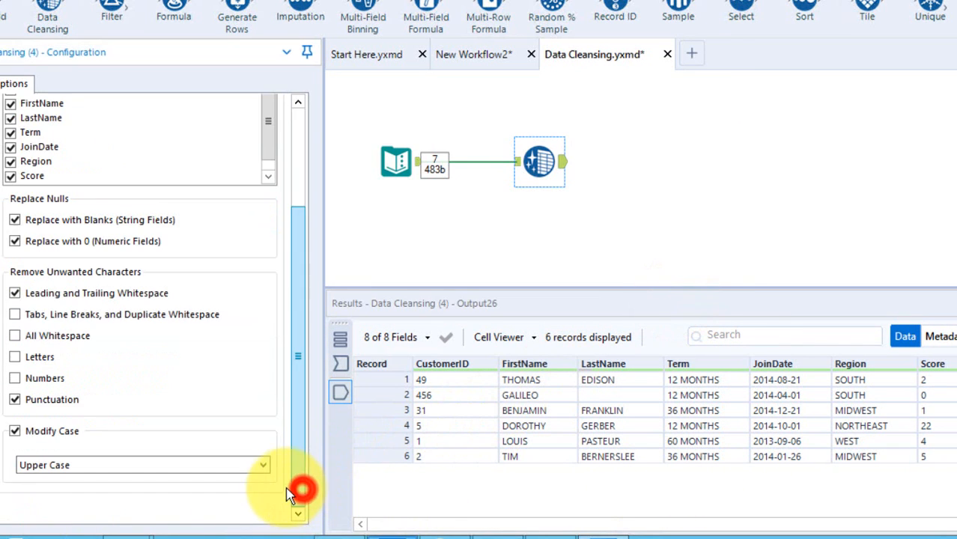
pyautogui.click(129, 467)
pyautogui.click(53, 504)
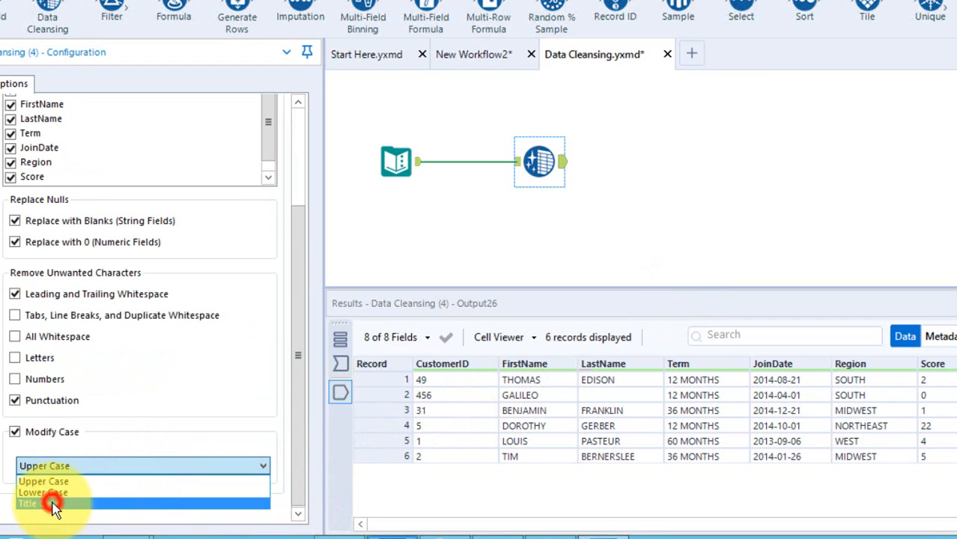
pyautogui.hotkey('ctrl', 'r')
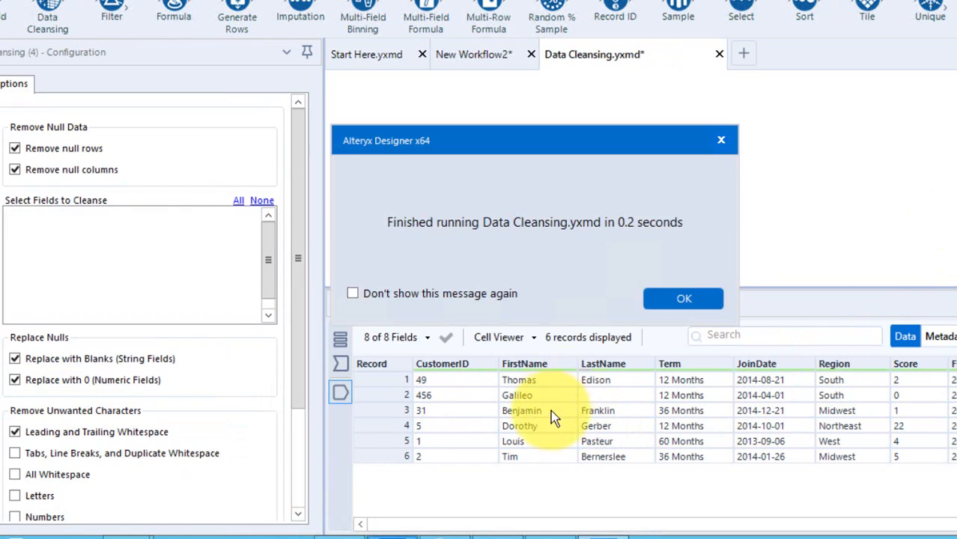
pyautogui.click(701, 299)
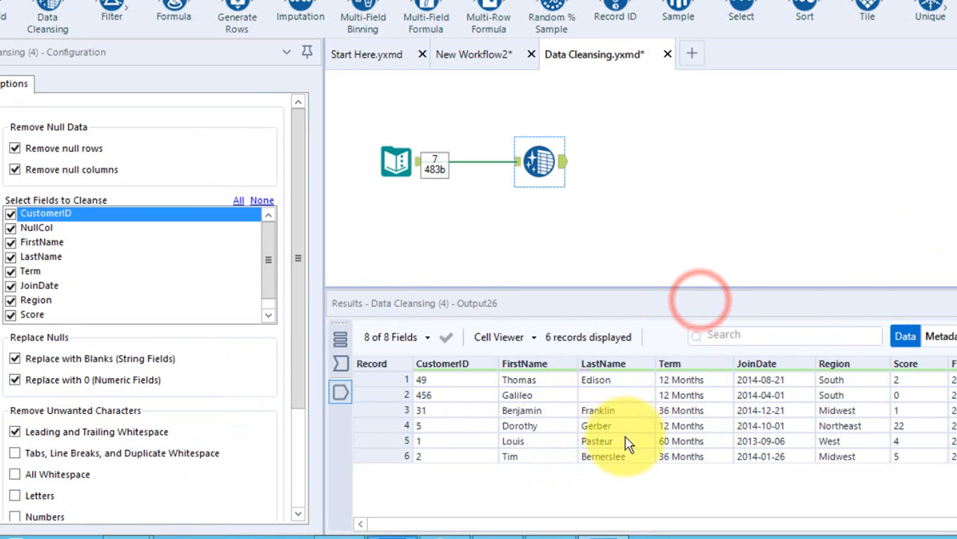
# Turn off Modify Case in the Data Cleansing tool.
pyautogui.click(297, 500)
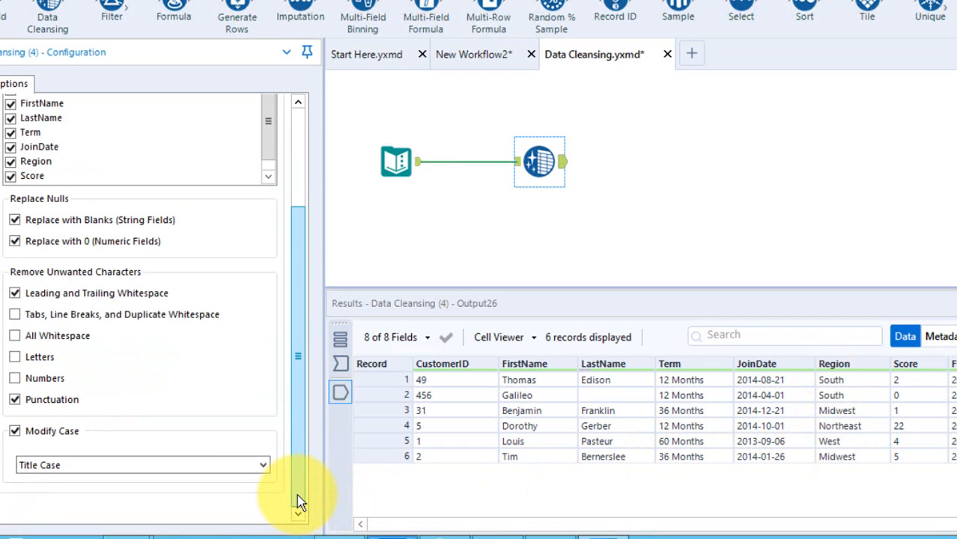
pyautogui.click(112, 465)
pyautogui.click(33, 431)
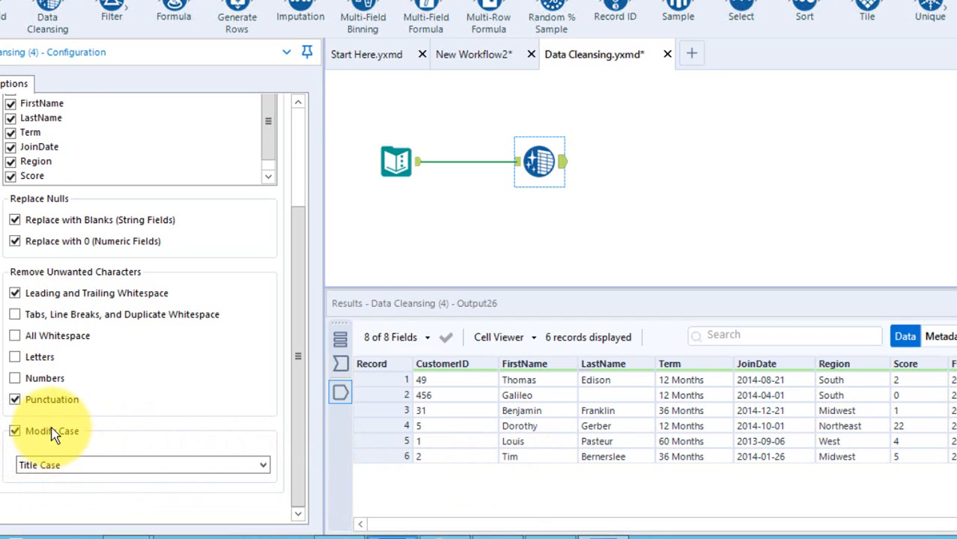
pyautogui.click(48, 431)
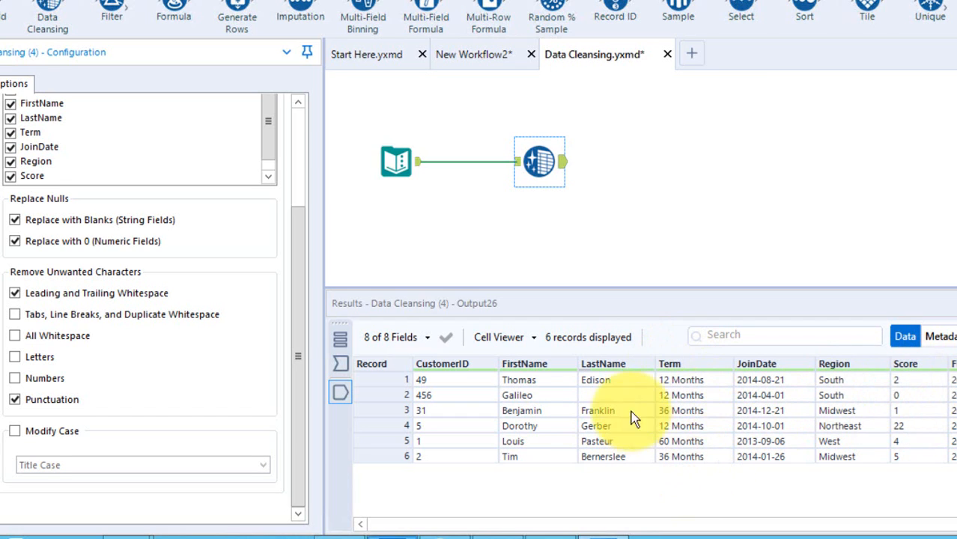
# Add a second Data Cleansing tool after the first, set it to remove letters from the Term field only, and run the workflow.
pyautogui.click(299, 132)
pyautogui.moveTo(47, 13); pyautogui.dragTo(650, 160)
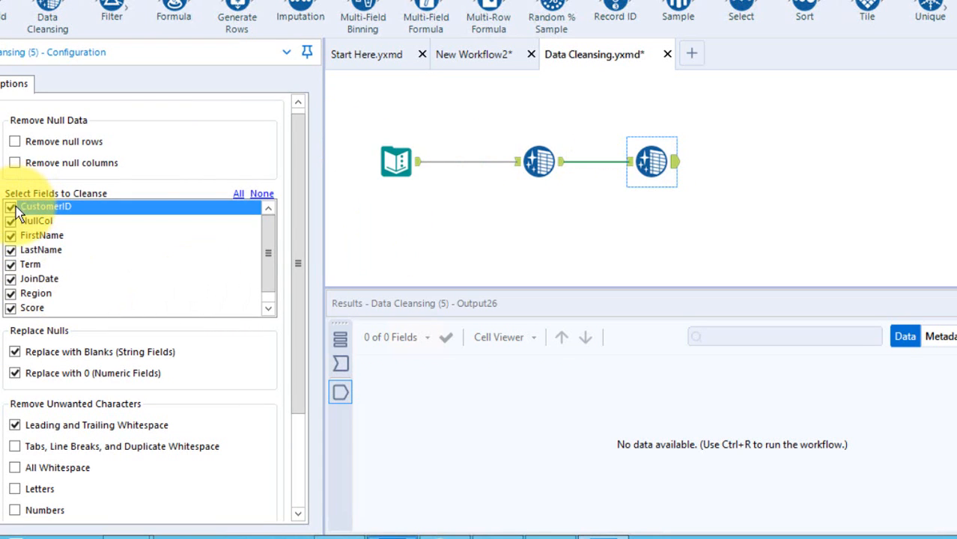
pyautogui.click(261, 194)
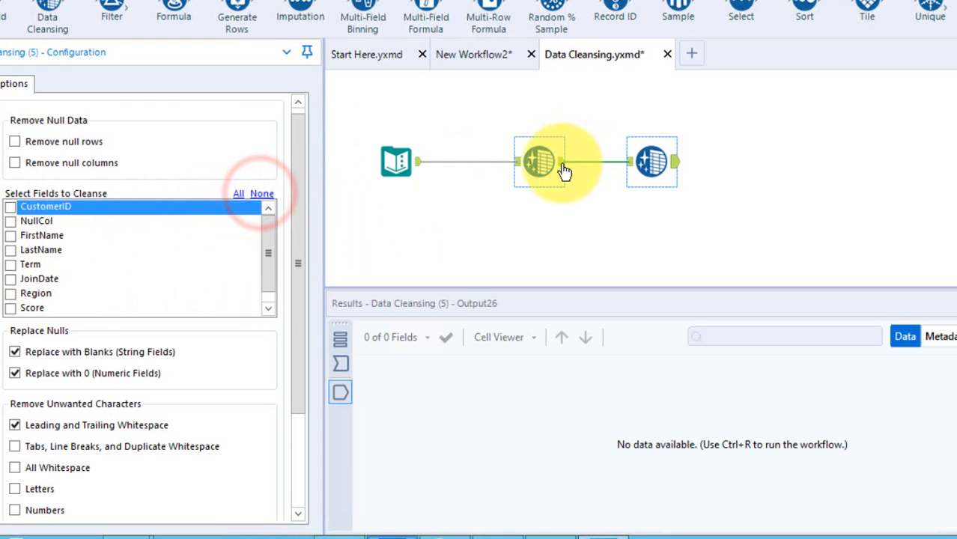
pyautogui.click(10, 264)
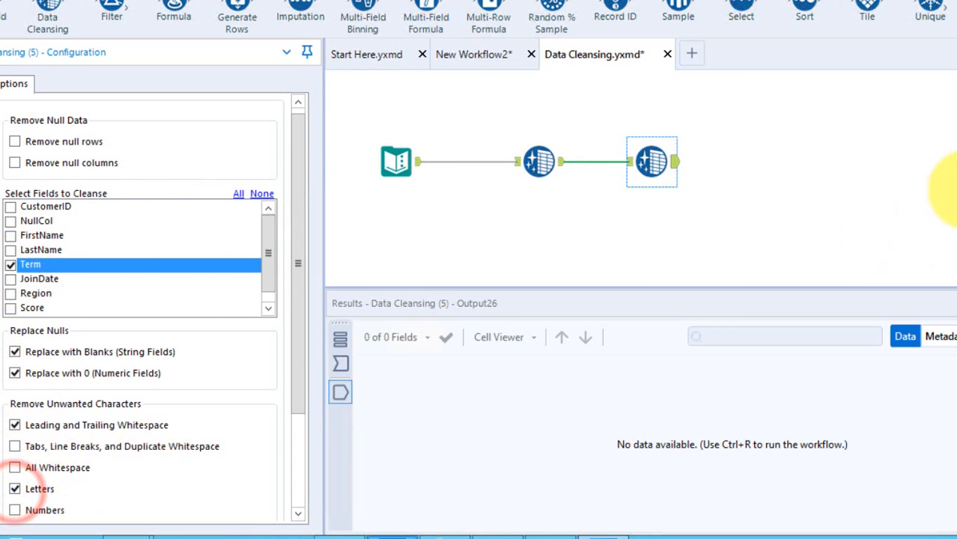
pyautogui.hotkey('ctrl', 'r')
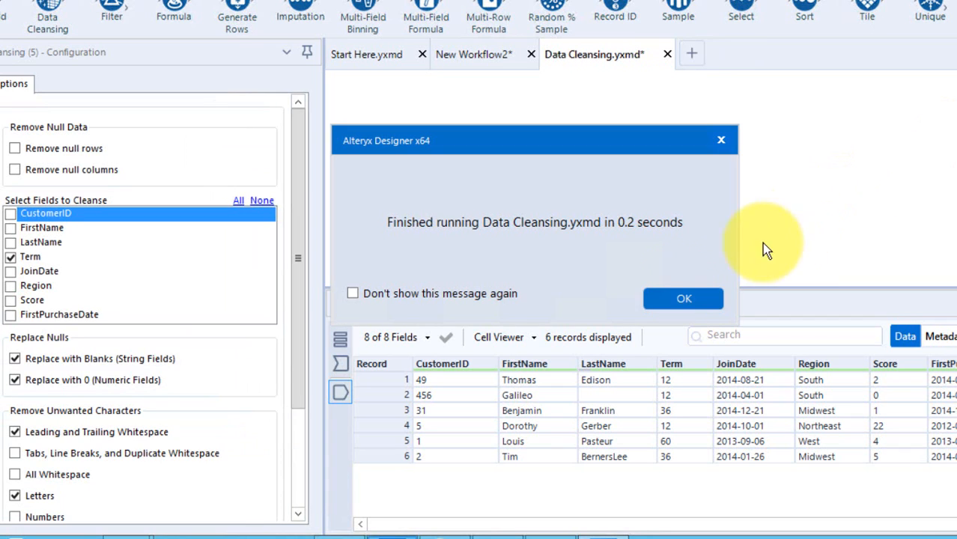
pyautogui.click(681, 299)
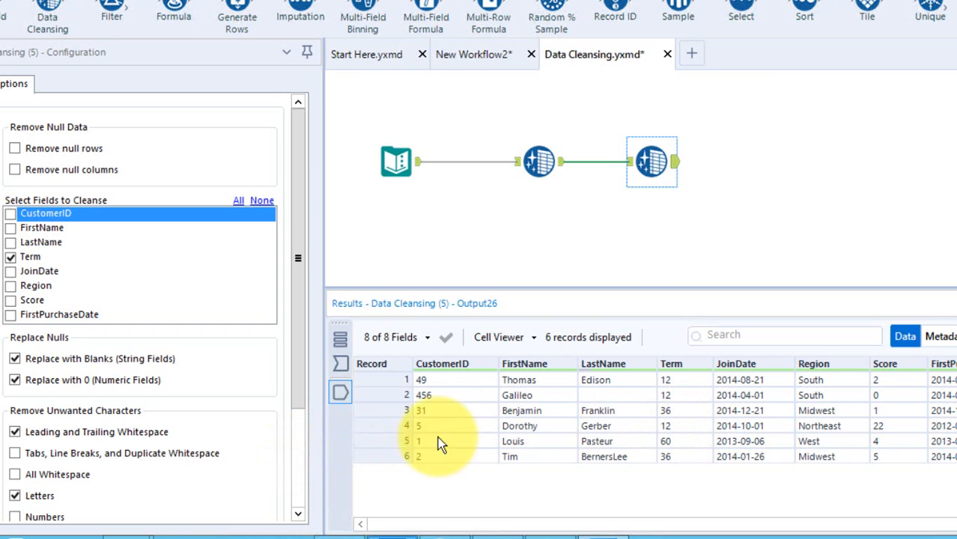
# Turn off punctuation removal in the first Data Cleansing tool, reselect the second one, and rerun the workflow.
pyautogui.click(530, 162)
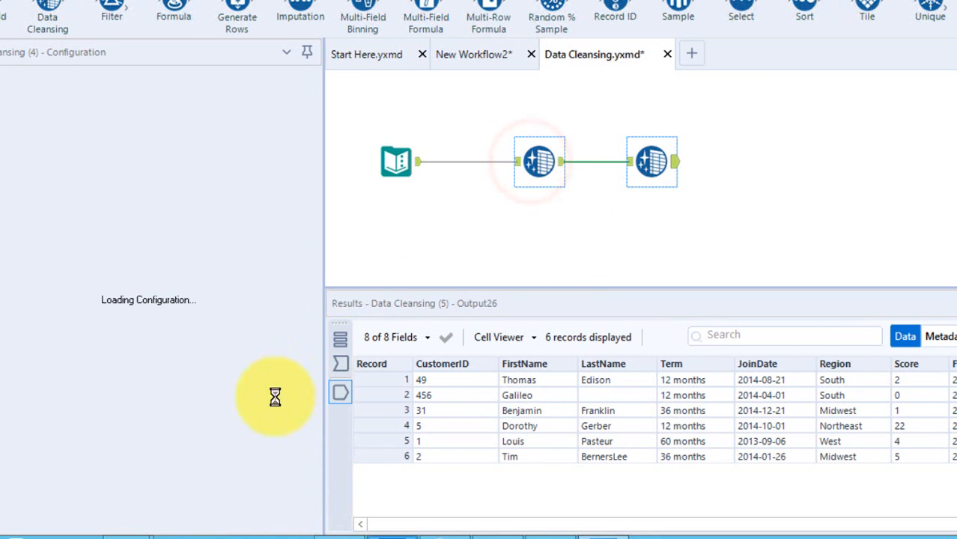
pyautogui.click(301, 474)
pyautogui.click(15, 400)
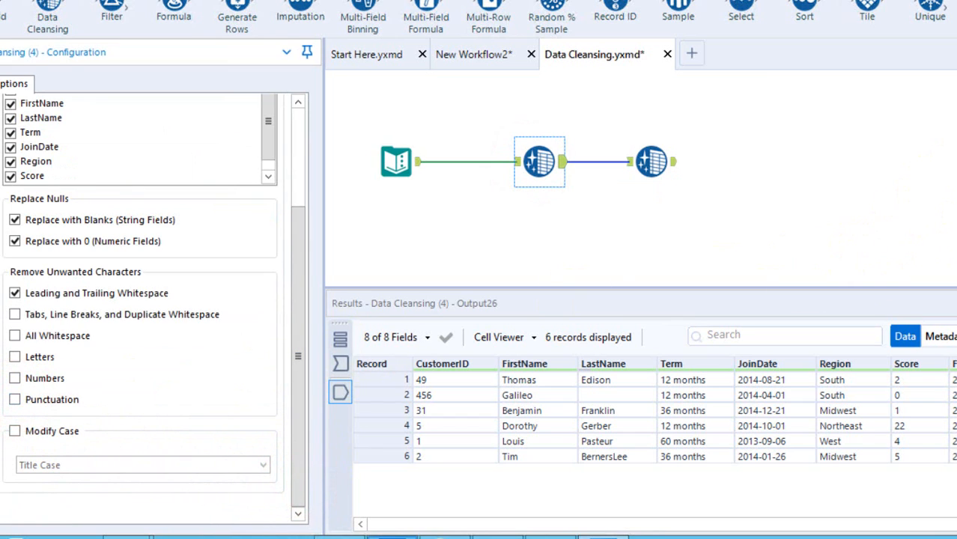
pyautogui.click(648, 161)
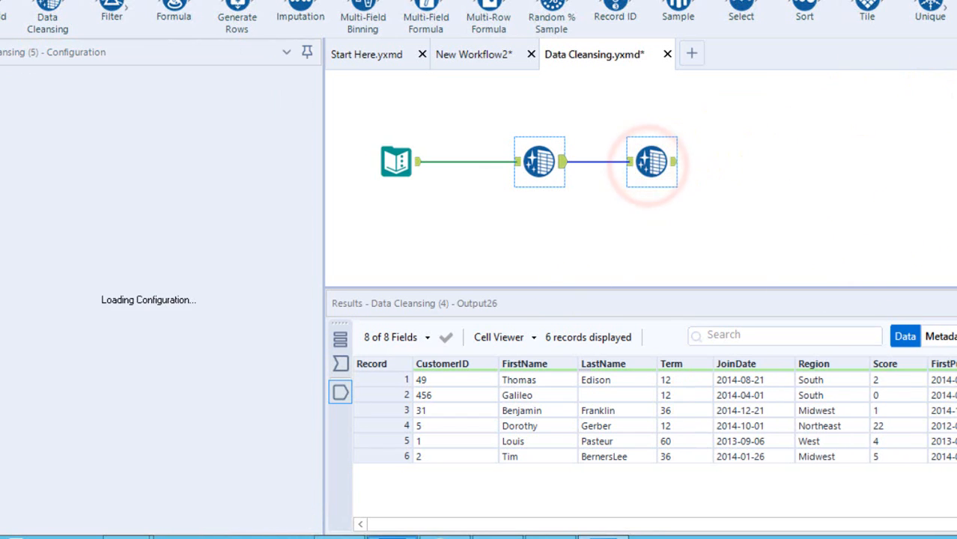
pyautogui.hotkey('ctrl', 'r')
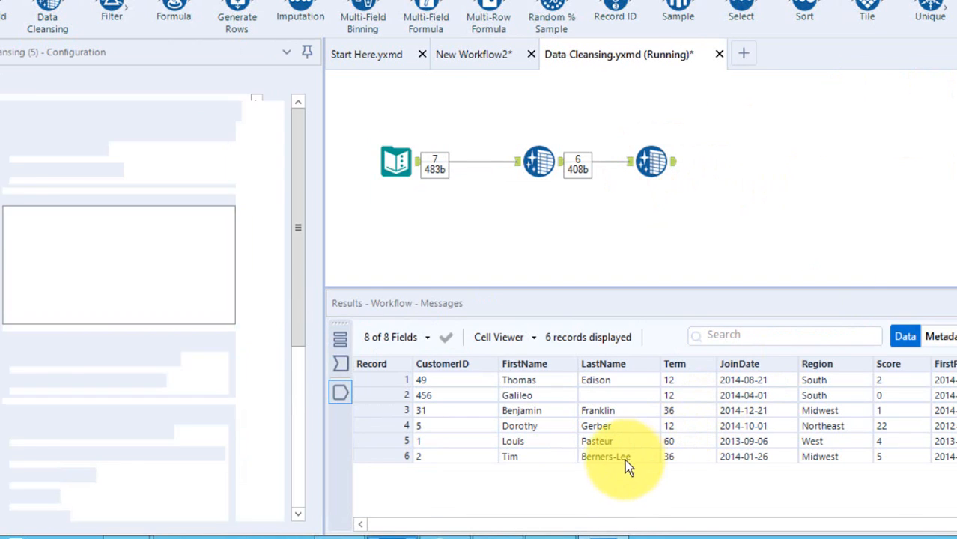
pyautogui.click(680, 295)
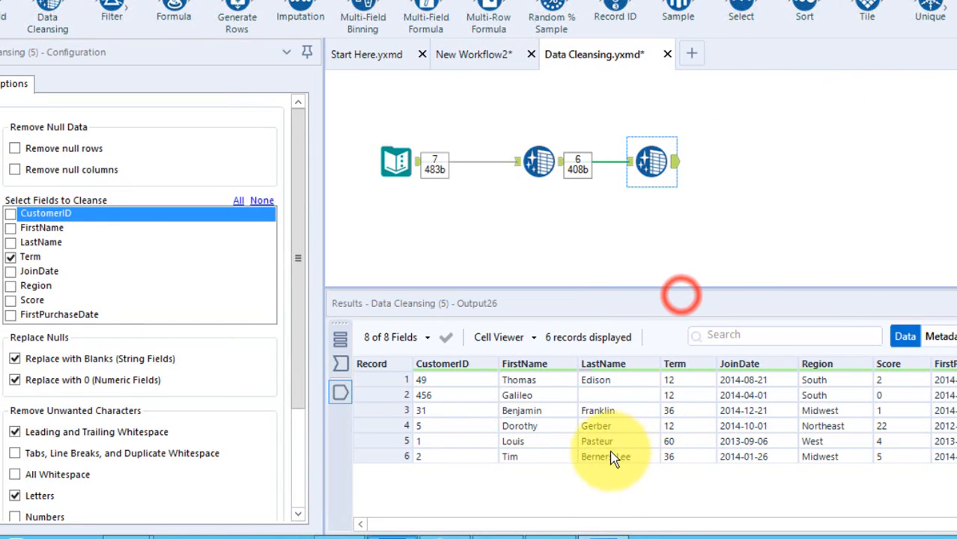
pyautogui.click(297, 149)
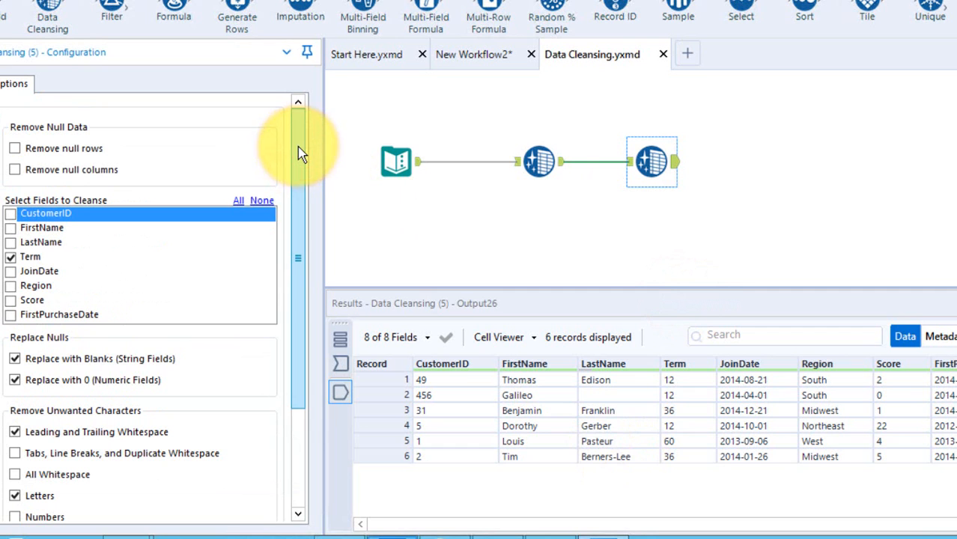